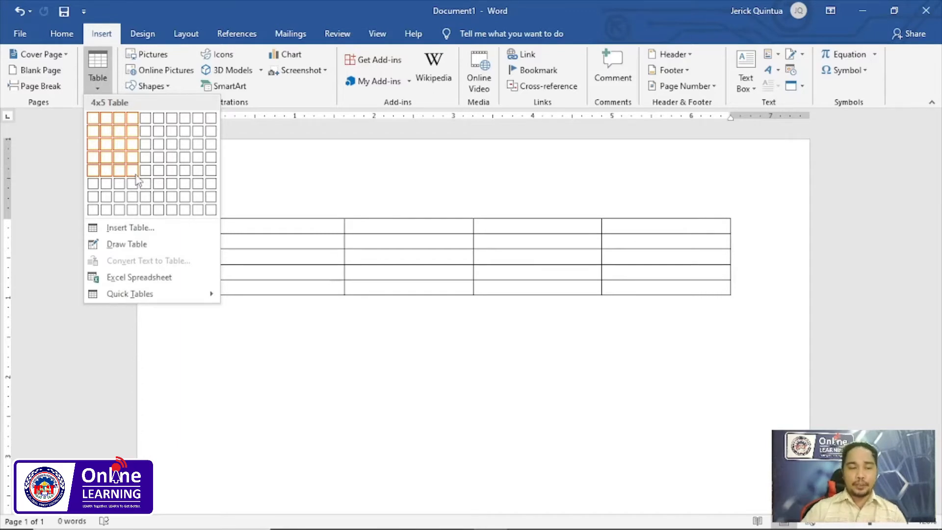
- Insert a table with 4 columns and 5 rows and enter the headers STUDENT NUMBER, FIRST NAME, LAST NAME and COURSE
{"action": "left_click", "coordinate": [136, 176]}
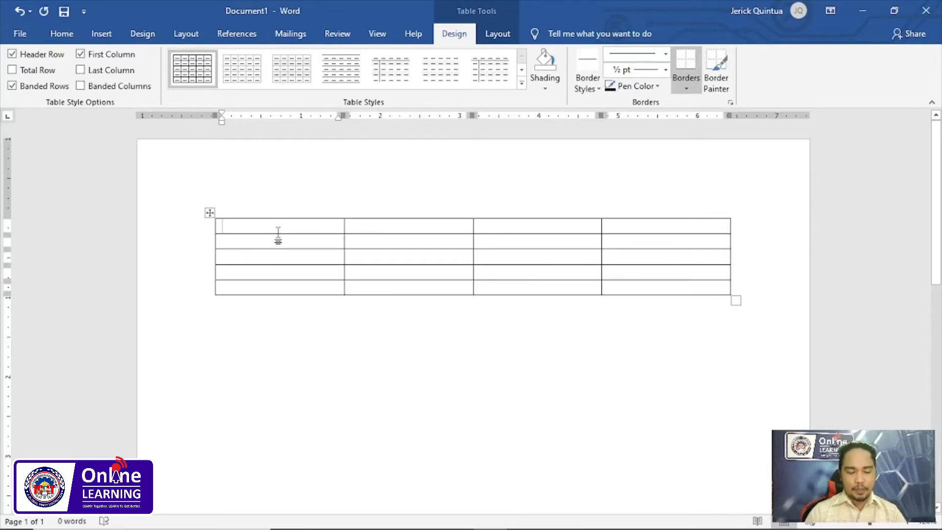
{"action": "type", "text": "STUDENT NUMBER"}
{"action": "key", "text": "Tab"}
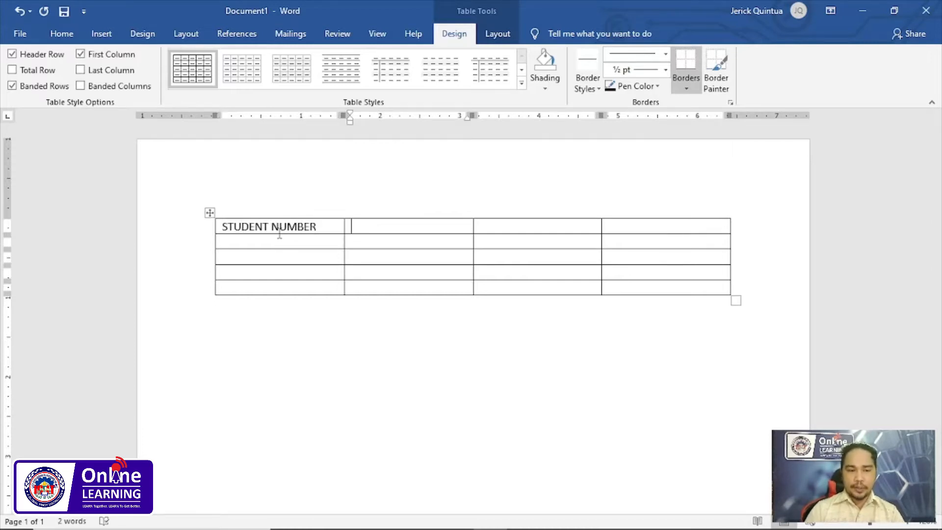
{"action": "type", "text": "FIRST NAME"}
{"action": "key", "text": "Tab"}
{"action": "type", "text": "LAST NAME"}
{"action": "key", "text": "Tab"}
{"action": "type", "text": "COURSE"}
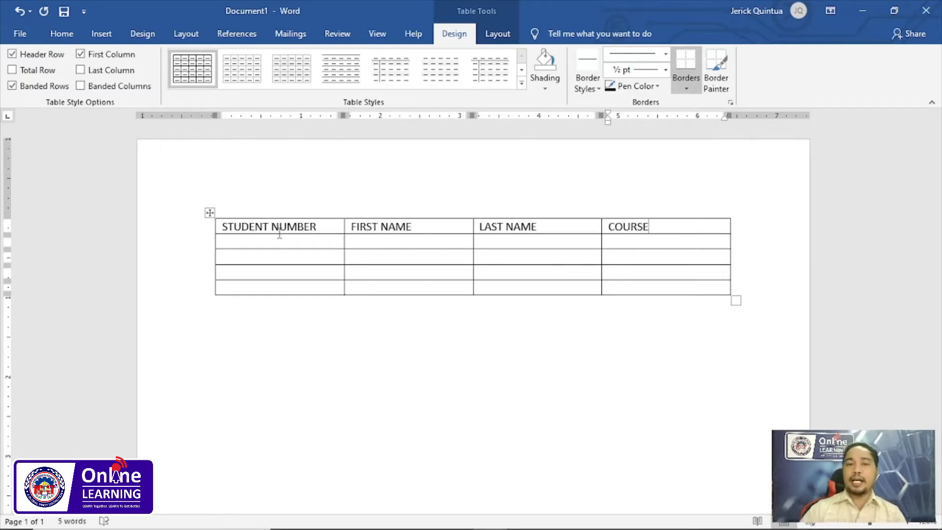
- Fill the first row below the headers with number 1, the student's first and last name, and the course BSIT
{"action": "left_click", "coordinate": [295, 242]}
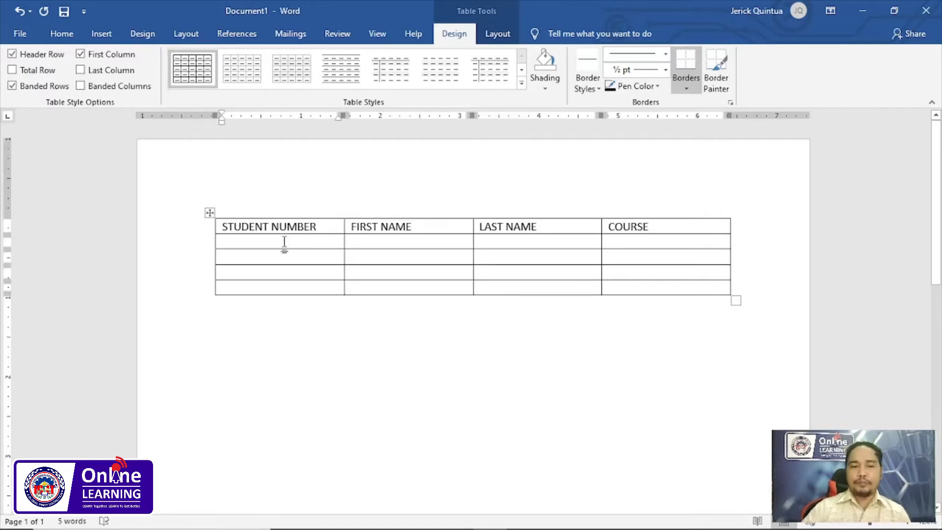
{"action": "mouse_move", "coordinate": [277, 240]}
{"action": "left_mouse_down"}
{"action": "mouse_move", "coordinate": [667, 269]}
{"action": "mouse_move", "coordinate": [263, 238]}
{"action": "left_mouse_up"}
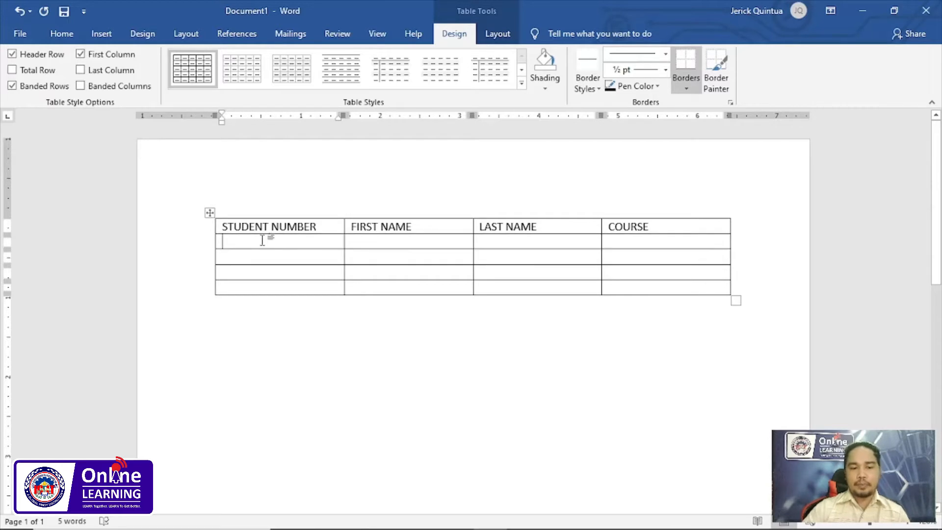
{"action": "type", "text": "1"}
{"action": "key", "text": "Tab"}
{"action": "key", "text": "Tab"}
{"action": "key", "text": "Tab"}
{"action": "type", "text": "BSIT"}
{"action": "key", "text": "Tab"}
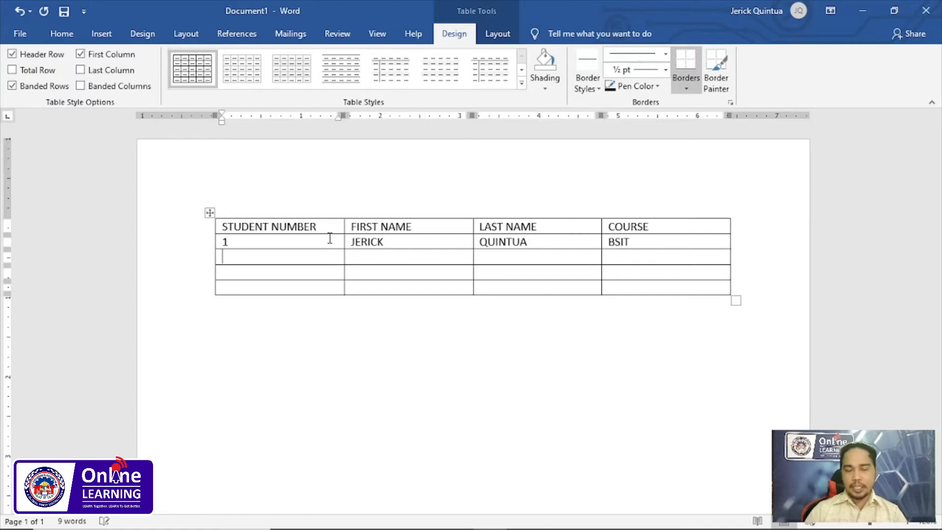
- Fill the second student row with number 2, the student's first and last name, and the course BSCS
{"action": "key", "text": "Tab"}
{"action": "key", "text": "Tab"}
{"action": "key", "text": "Tab"}
{"action": "type", "text": "BSCS"}
{"action": "key", "text": "Tab"}
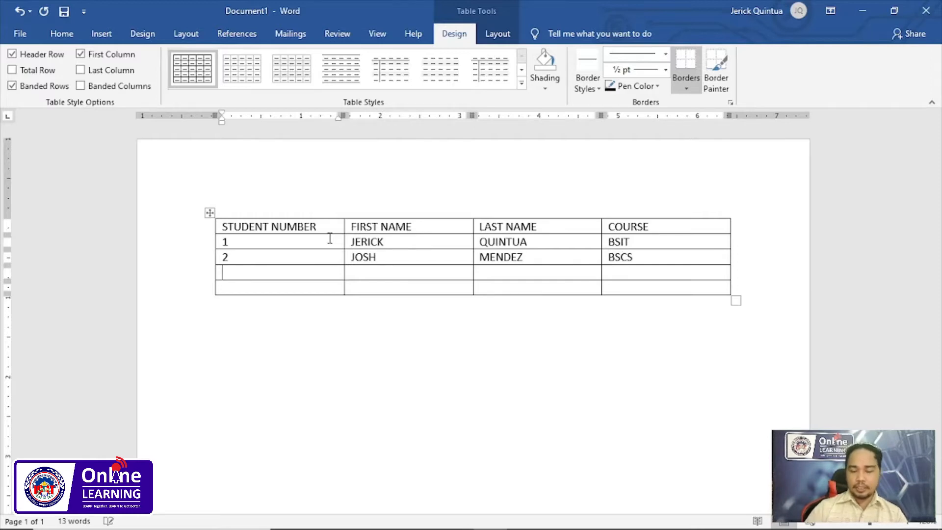
- Fill the third student row with number 3, the student's first and last name, and the course BSP
{"action": "type", "text": "3"}
{"action": "key", "text": "Tab"}
{"action": "key", "text": "Tab"}
{"action": "key", "text": "Tab"}
{"action": "type", "text": "BSP"}
{"action": "key", "text": "Tab"}
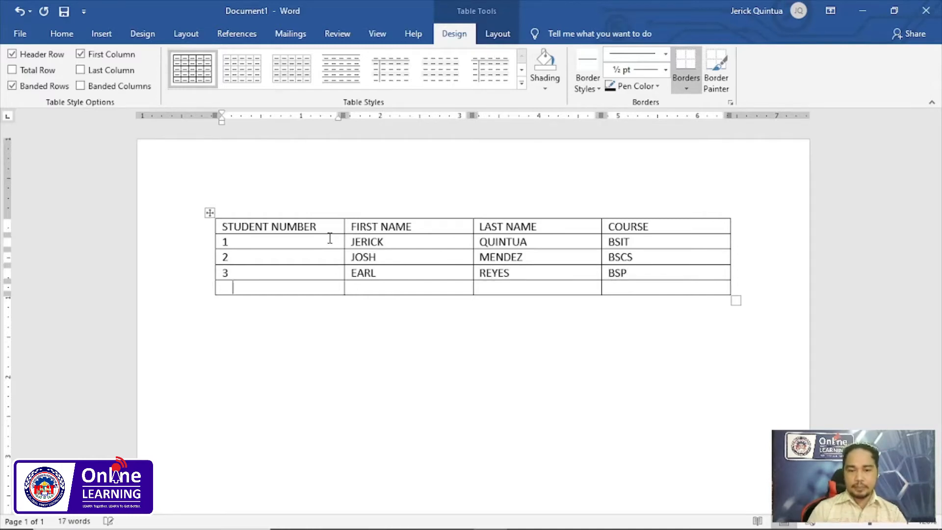
- Fill the fourth student row with number 4, the student's first and last name, and the course BSCS
{"action": "type", "text": "4"}
{"action": "key", "text": "Tab"}
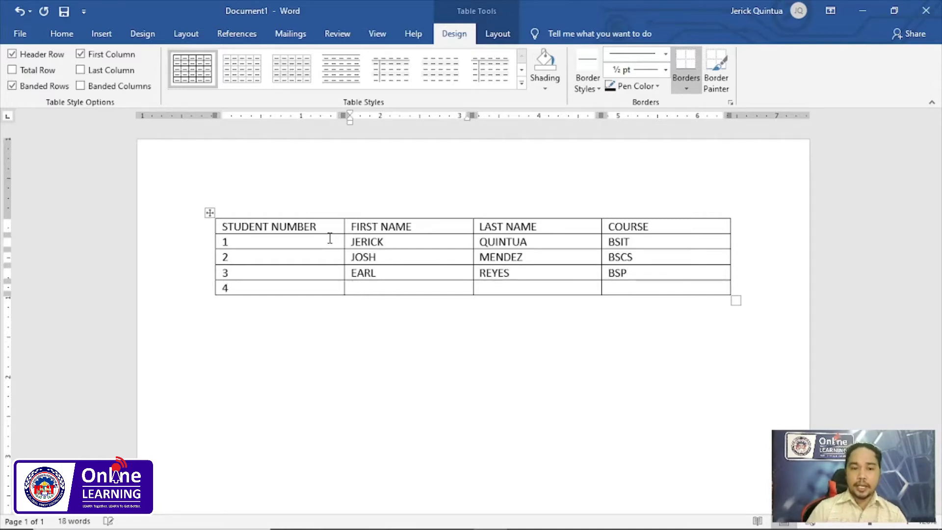
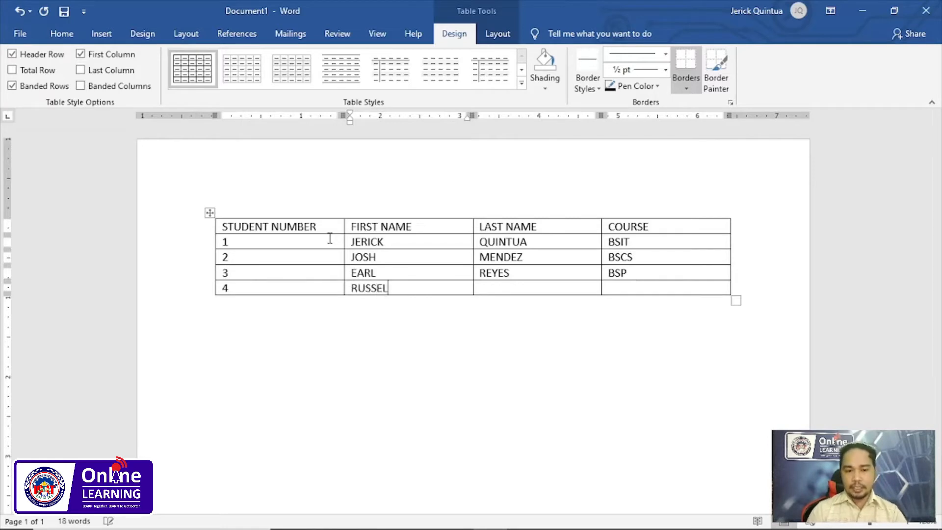
{"action": "key", "text": "Tab"}
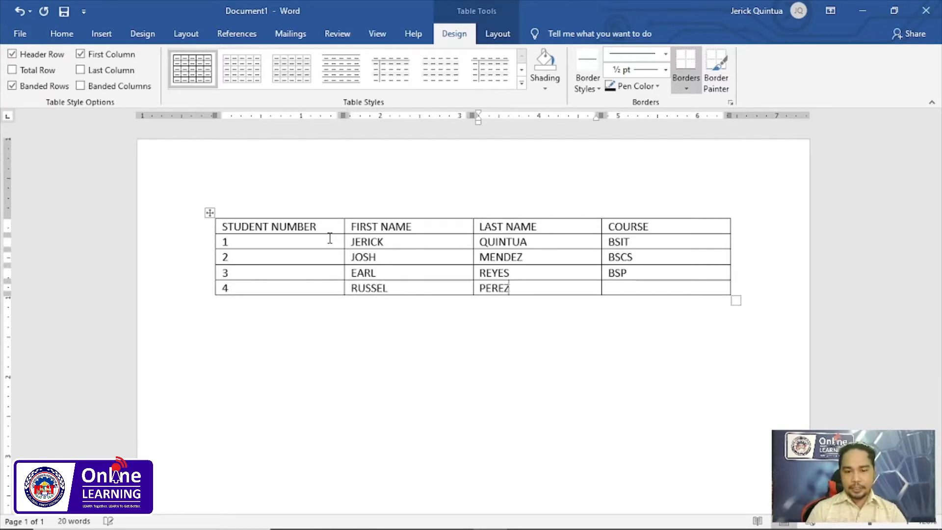
{"action": "key", "text": "Tab"}
{"action": "type", "text": "BS"}
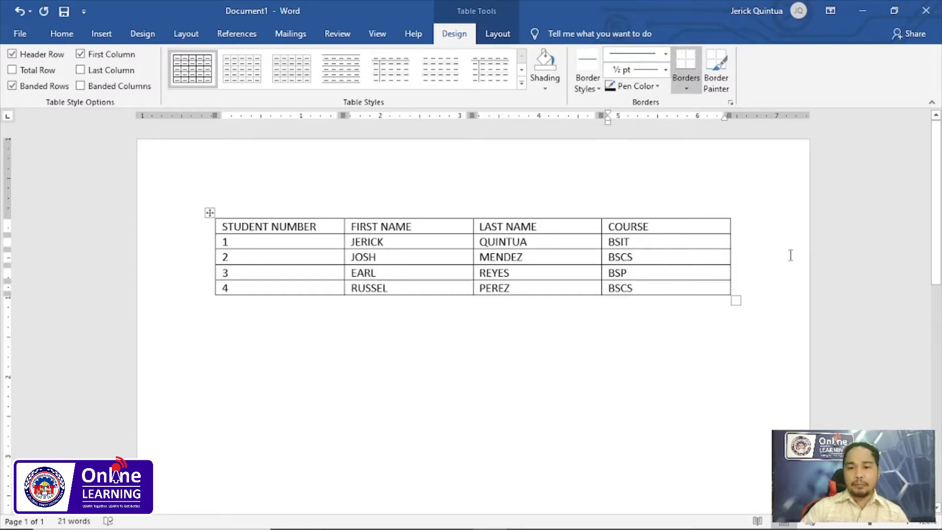
- Switch to the slide presentation, advance to the slide on adding columns and rows, and return to the Word document
{"action": "key", "text": "alt+Tab"}
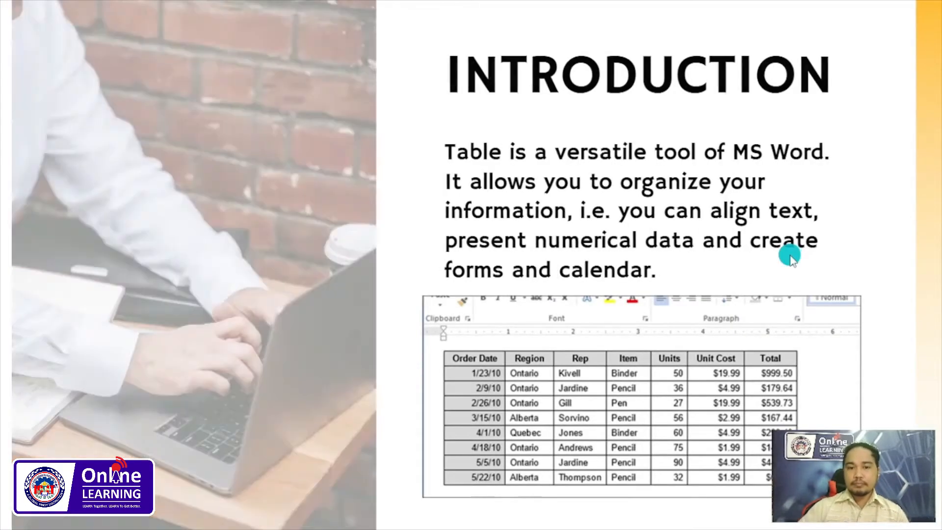
{"action": "left_click", "coordinate": [790, 257]}
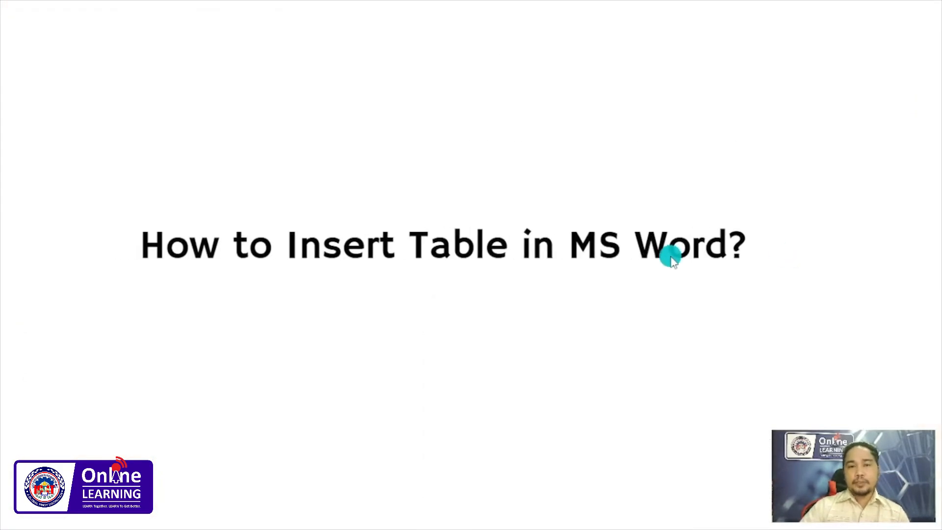
{"action": "left_click", "coordinate": [672, 262]}
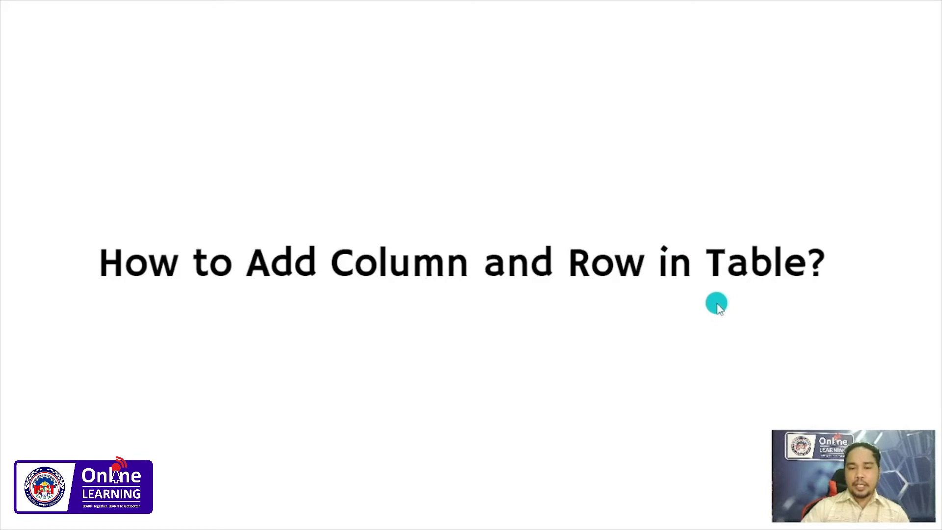
{"action": "key", "text": "alt+Tab"}
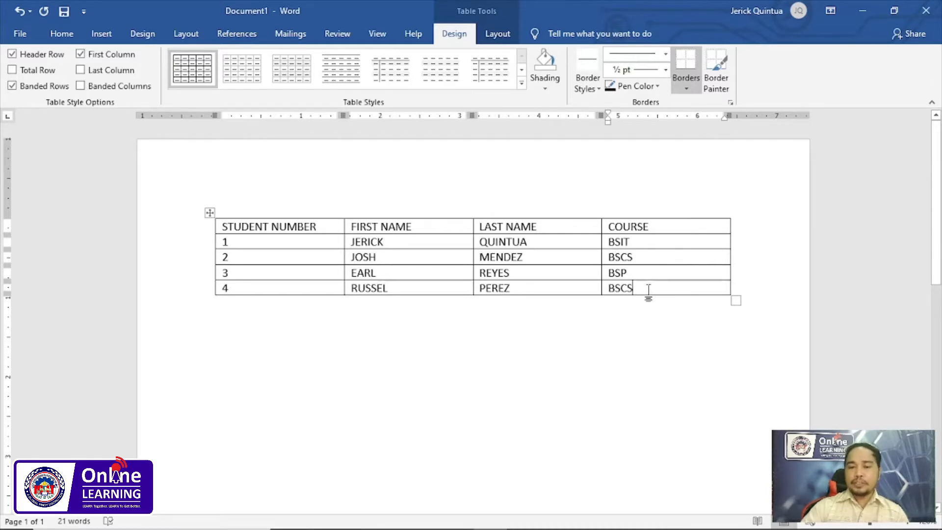
- Add an empty row at the end of the table, after the row of student 4
{"action": "double_click", "coordinate": [649, 287]}
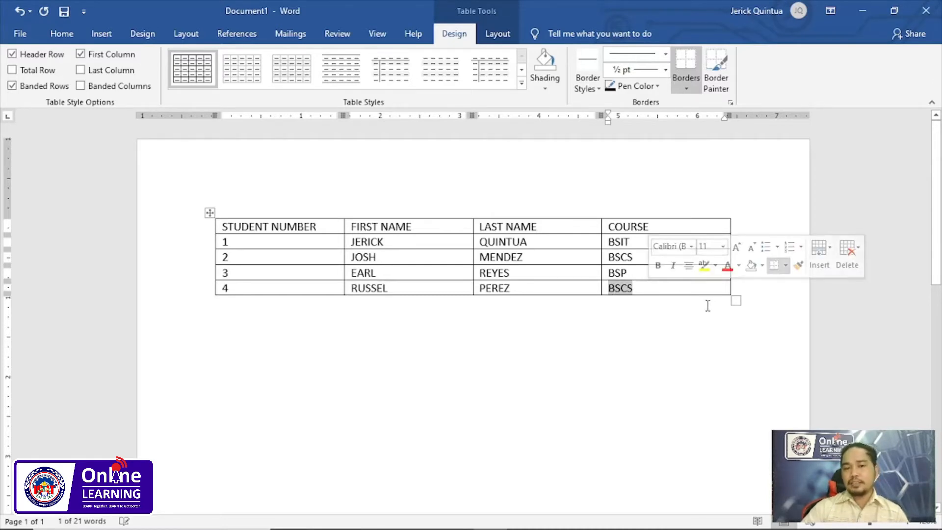
{"action": "left_click", "coordinate": [634, 288]}
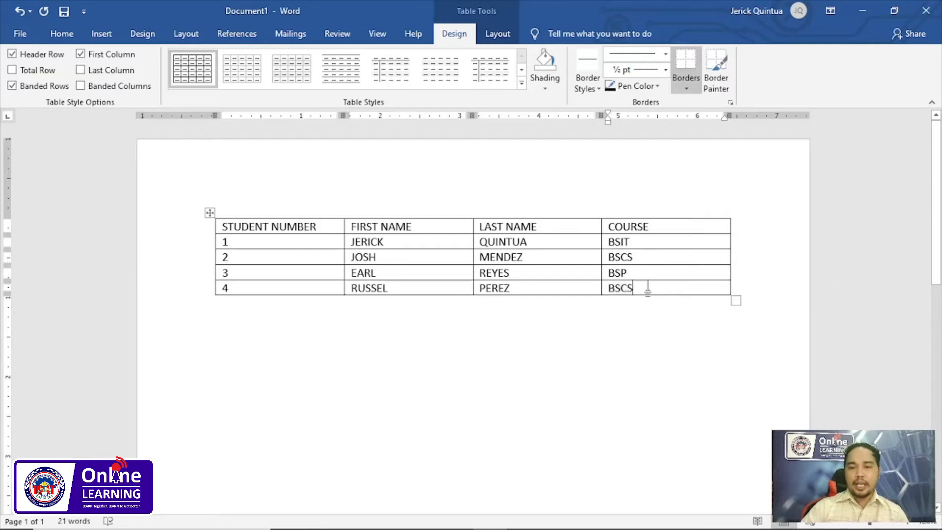
{"action": "key", "text": "Tab"}
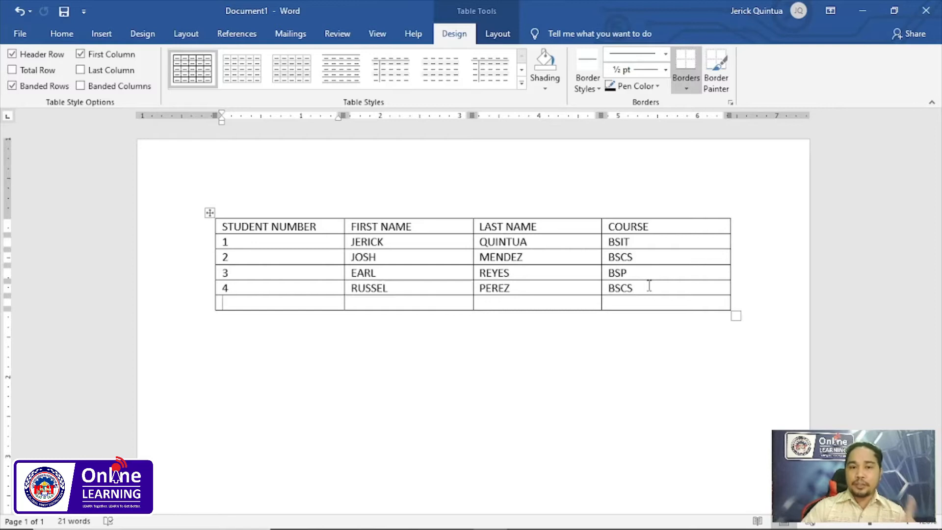
{"action": "left_click", "coordinate": [639, 304]}
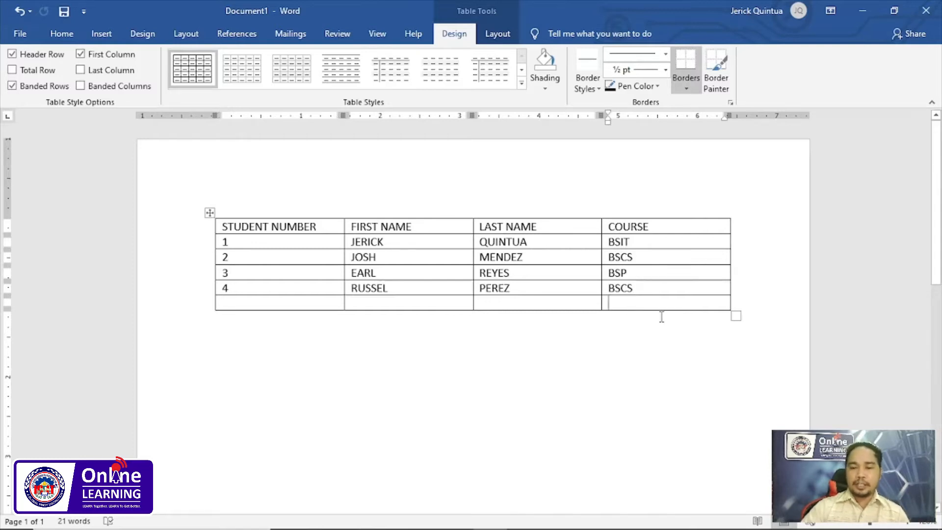
- Insert an empty row directly below the row of student 1
{"action": "left_click_drag", "start_coordinate": [287, 241], "coordinate": [666, 262]}
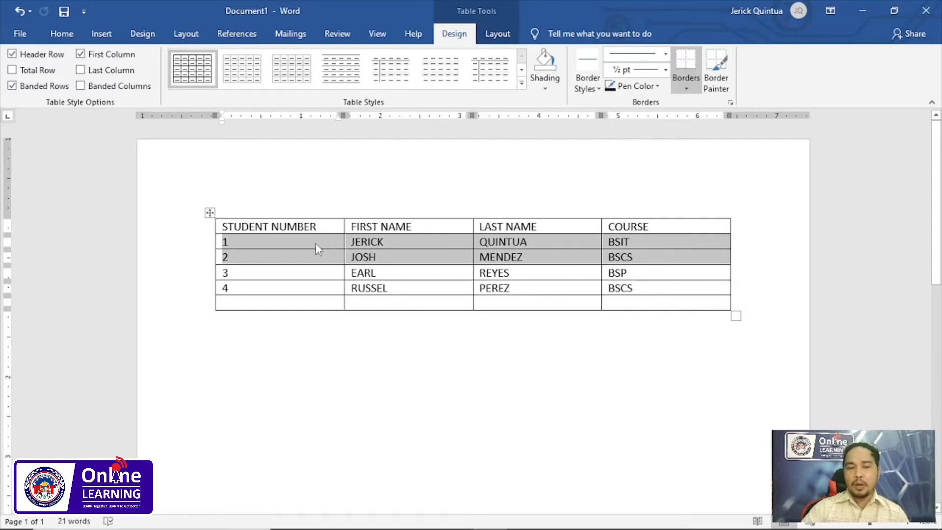
{"action": "left_click", "coordinate": [279, 247]}
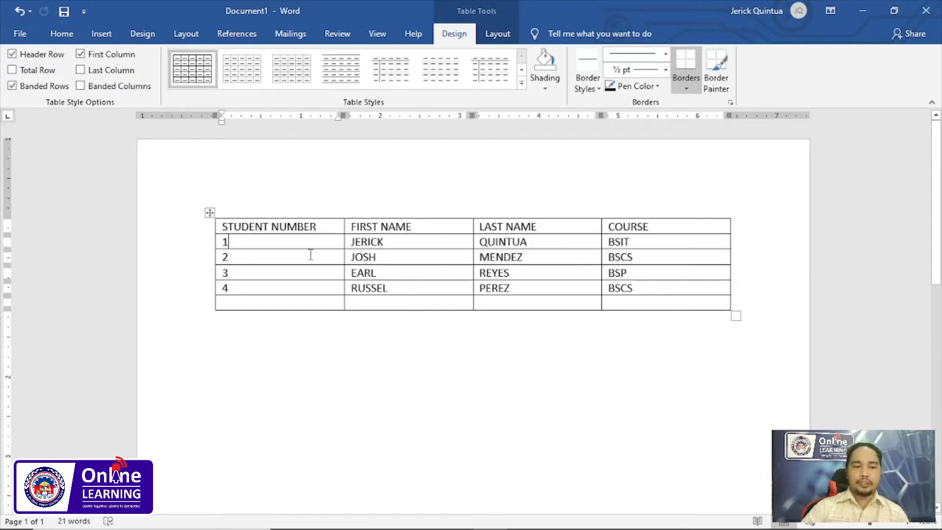
{"action": "left_click_drag", "start_coordinate": [249, 240], "coordinate": [399, 245]}
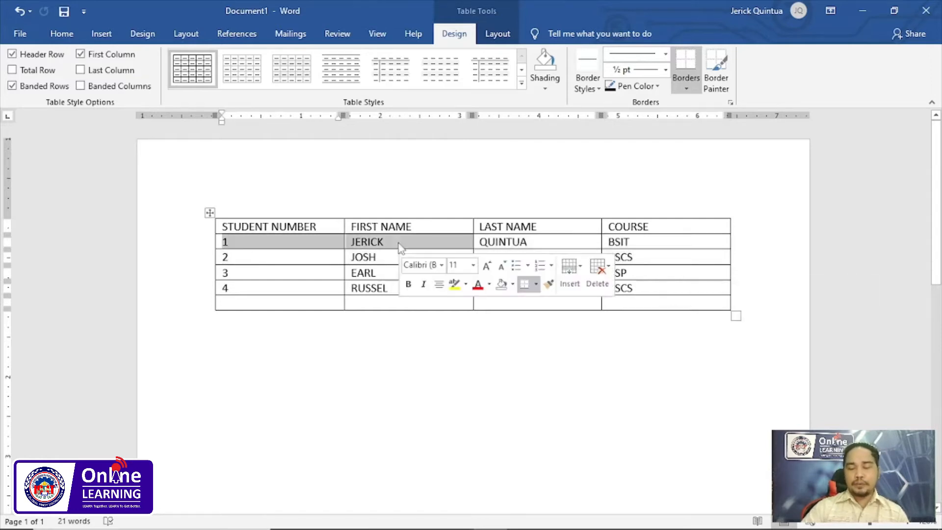
{"action": "left_click", "coordinate": [265, 246]}
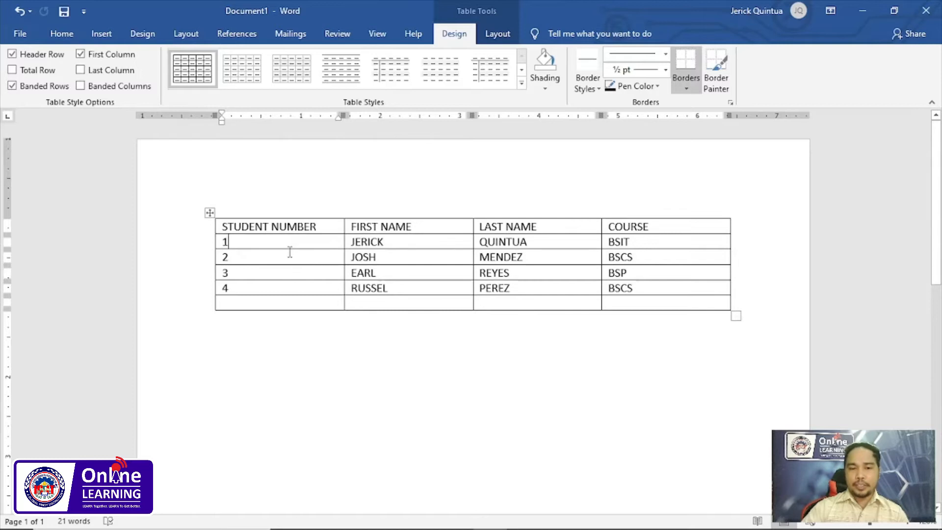
{"action": "left_click", "coordinate": [504, 32]}
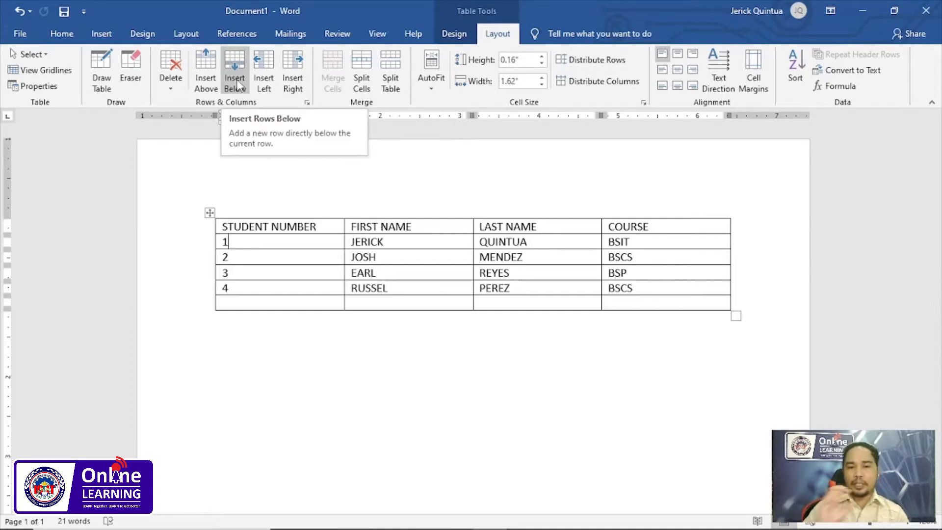
{"action": "left_click_drag", "start_coordinate": [258, 244], "coordinate": [491, 253]}
{"action": "left_click", "coordinate": [256, 245]}
{"action": "left_click_drag", "start_coordinate": [245, 242], "coordinate": [483, 245]}
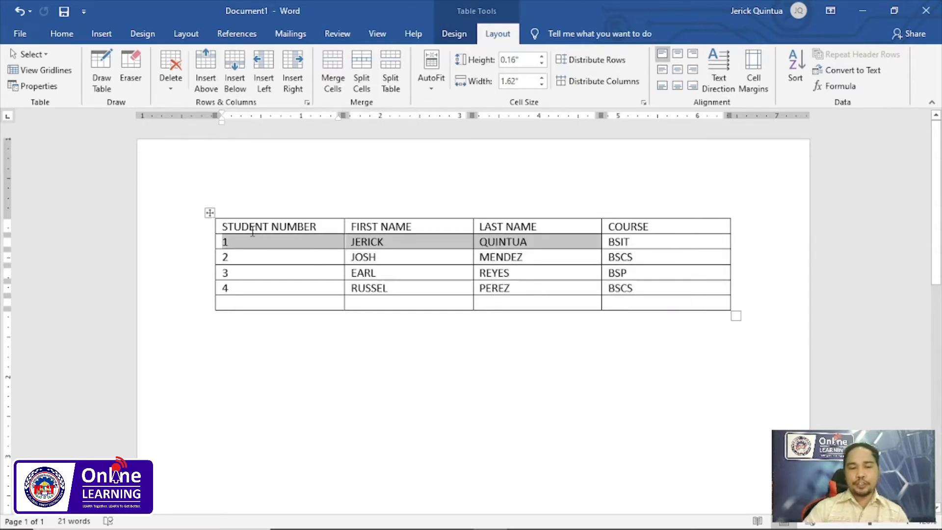
{"action": "left_click", "coordinate": [233, 78]}
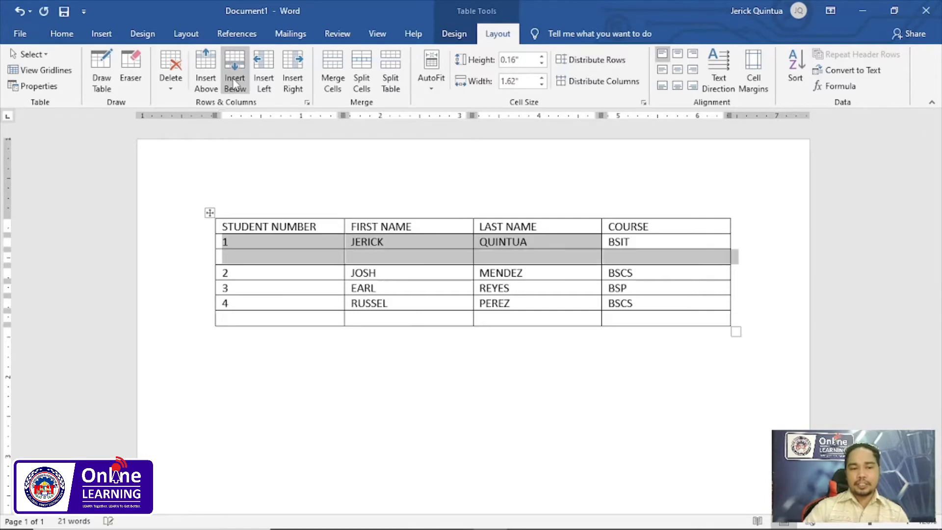
{"action": "left_click_drag", "start_coordinate": [273, 255], "coordinate": [619, 257]}
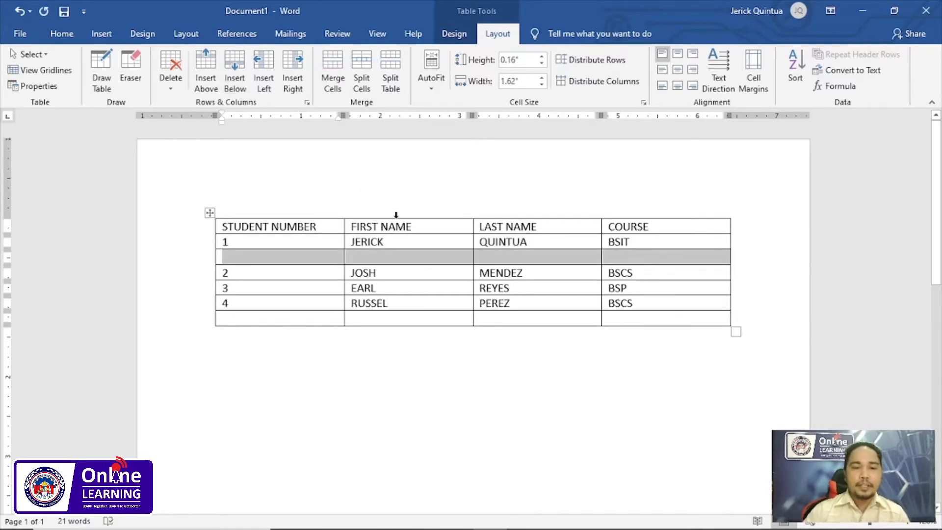
- Insert an empty column between the FIRST NAME and LAST NAME columns
{"action": "left_click", "coordinate": [438, 216]}
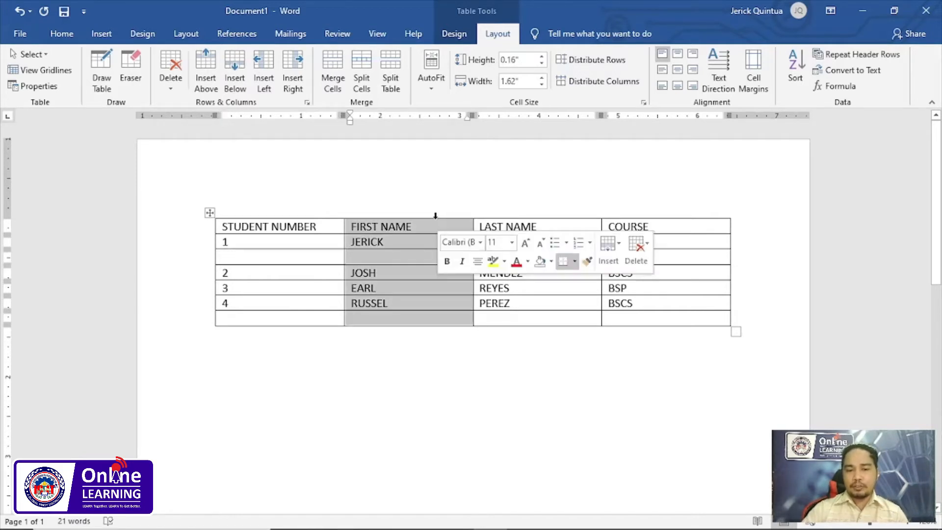
{"action": "left_click_drag", "start_coordinate": [438, 216], "coordinate": [551, 217]}
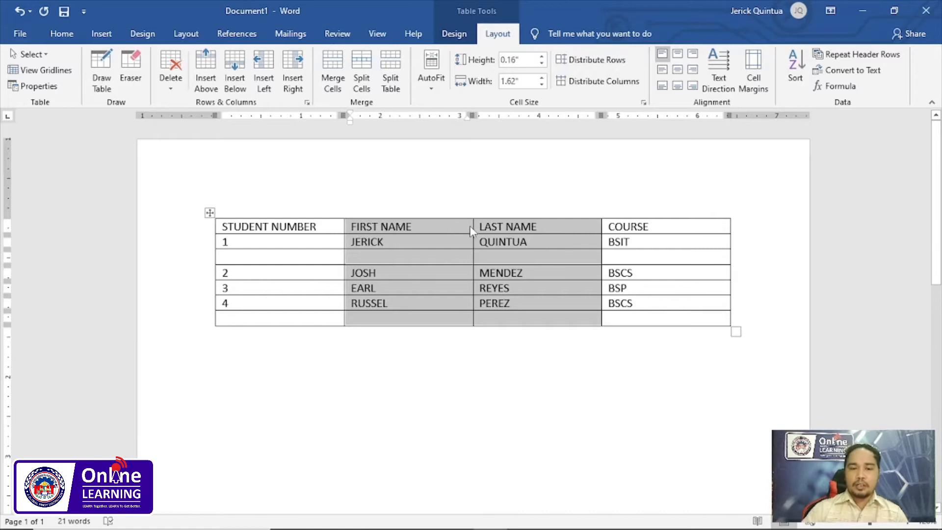
{"action": "left_click", "coordinate": [429, 225]}
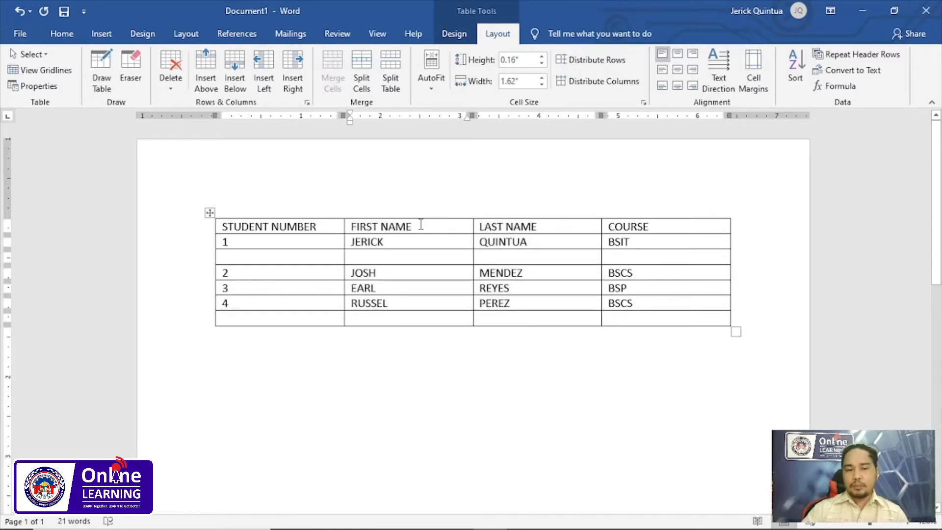
{"action": "left_click", "coordinate": [535, 227]}
{"action": "left_click", "coordinate": [432, 227]}
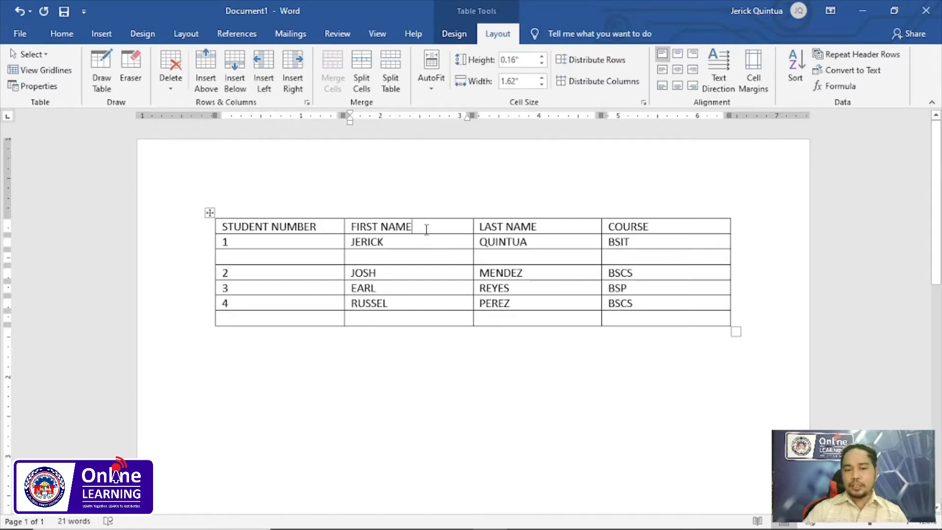
{"action": "left_click", "coordinate": [294, 83]}
{"action": "left_click", "coordinate": [495, 228]}
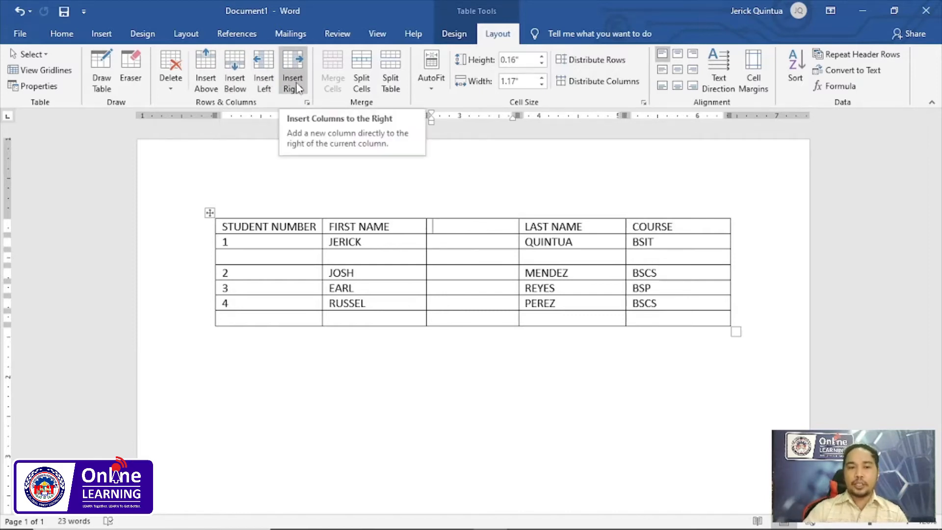
- Switch to the slide presentation and advance past the slide on adding columns and rows
{"action": "key", "text": "alt+Tab"}
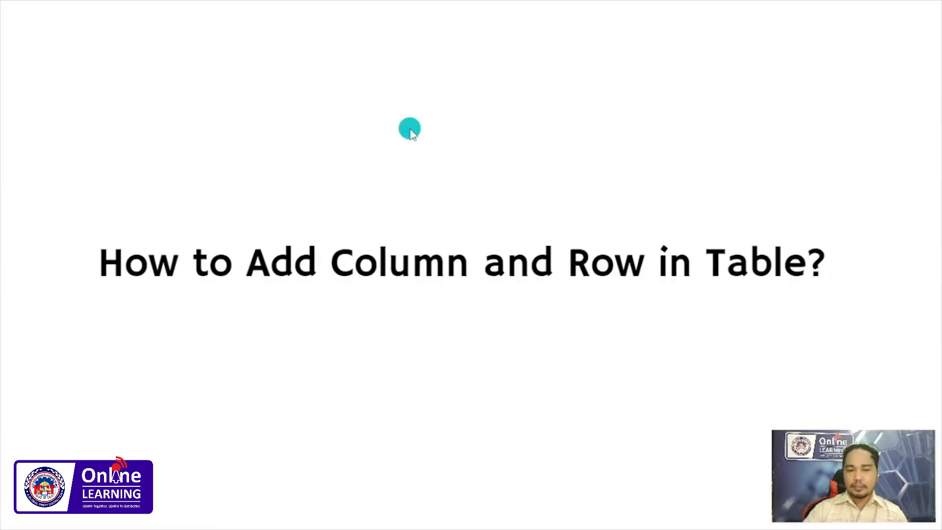
{"action": "left_click", "coordinate": [410, 129]}
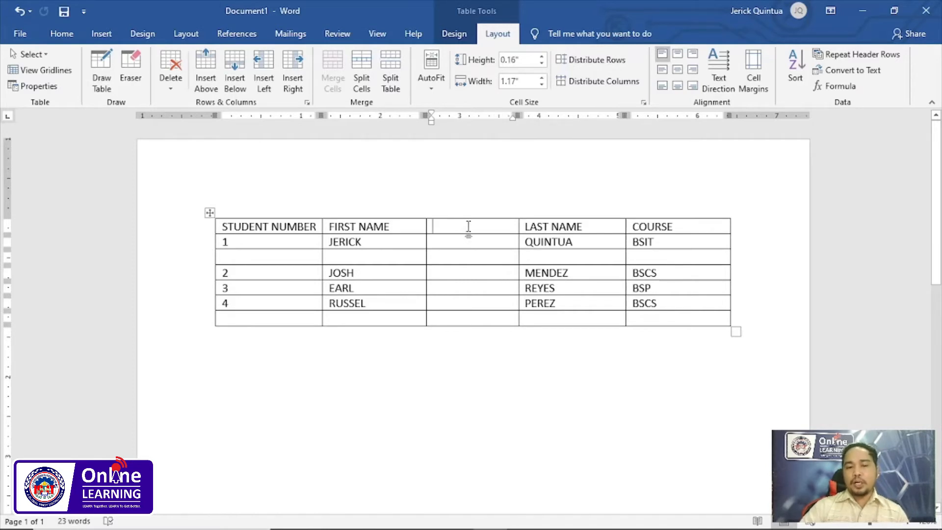
- Merge all cells of the empty column between FIRST NAME and LAST NAME into one cell
{"action": "left_click_drag", "start_coordinate": [470, 226], "coordinate": [478, 319]}
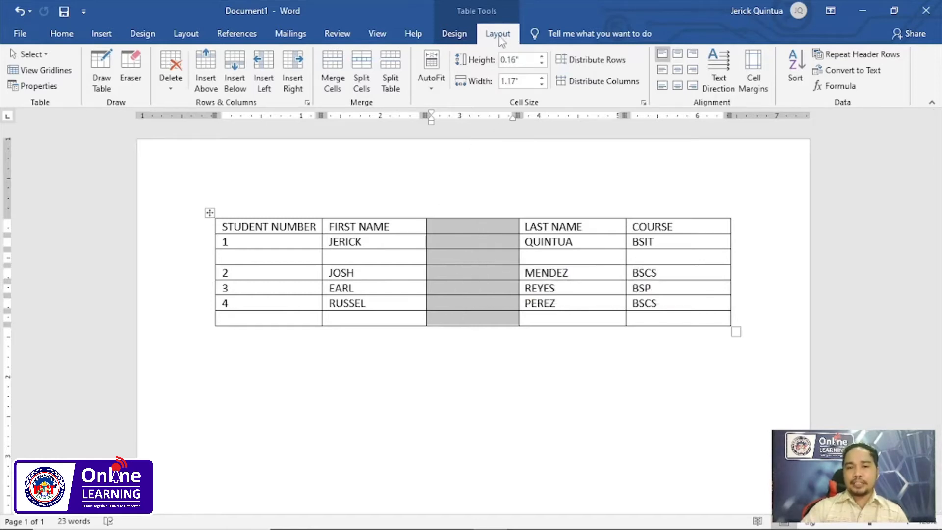
{"action": "left_click", "coordinate": [336, 76]}
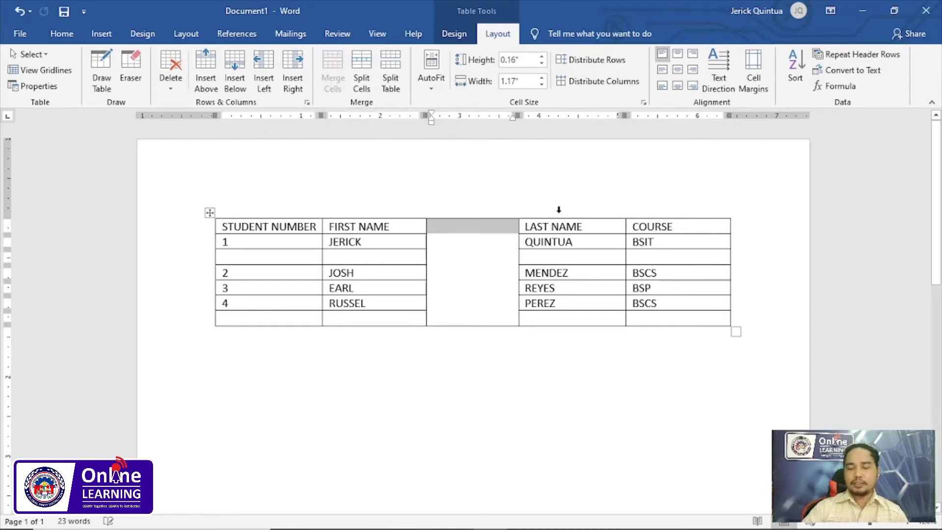
{"action": "left_click", "coordinate": [470, 261]}
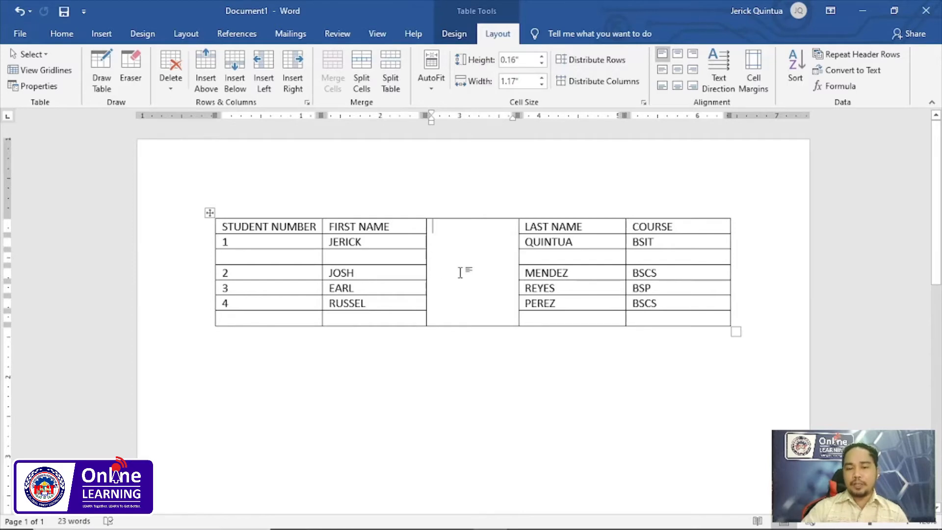
- Delete the merged empty column between FIRST NAME and LAST NAME
{"action": "left_click", "coordinate": [463, 216]}
{"action": "key", "text": "BackSpace"}
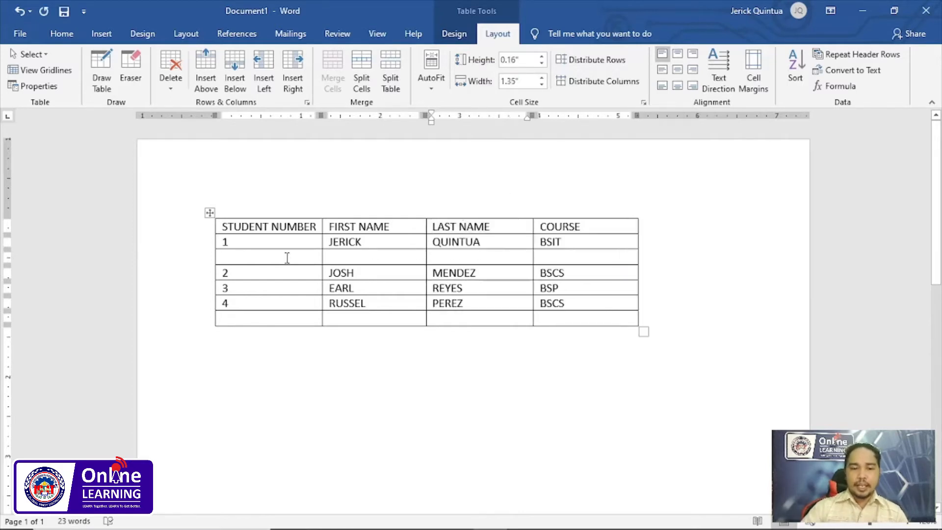
- Merge the cells of the empty row below student 1 into a single cell
{"action": "left_click_drag", "start_coordinate": [281, 256], "coordinate": [598, 252]}
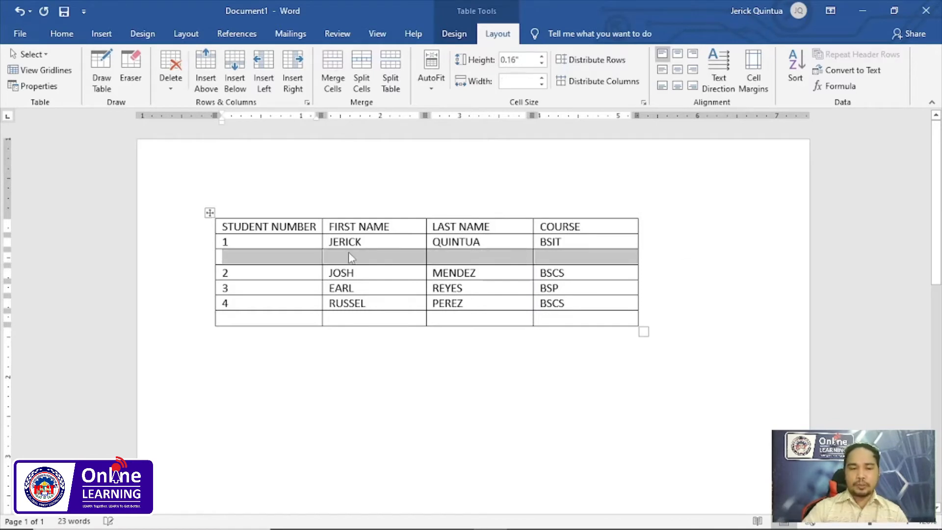
{"action": "left_click", "coordinate": [260, 255]}
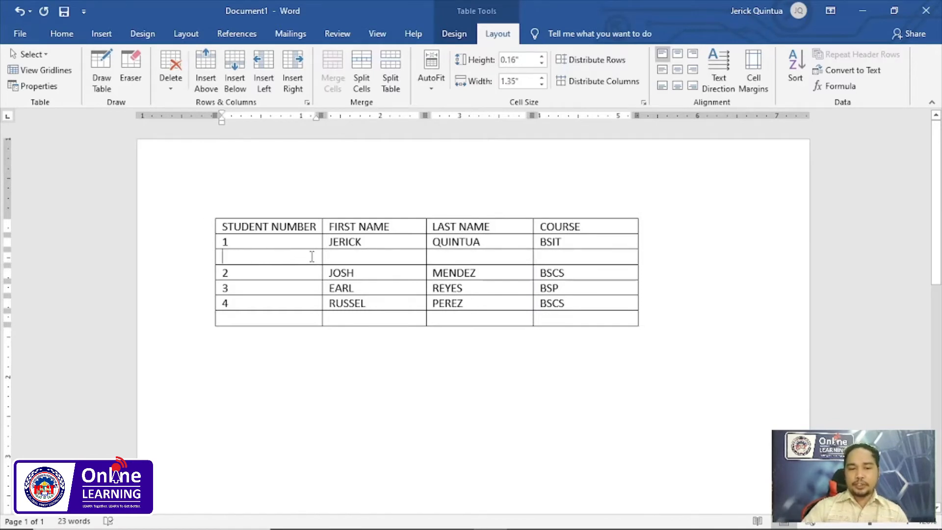
{"action": "left_click_drag", "start_coordinate": [288, 255], "coordinate": [572, 254]}
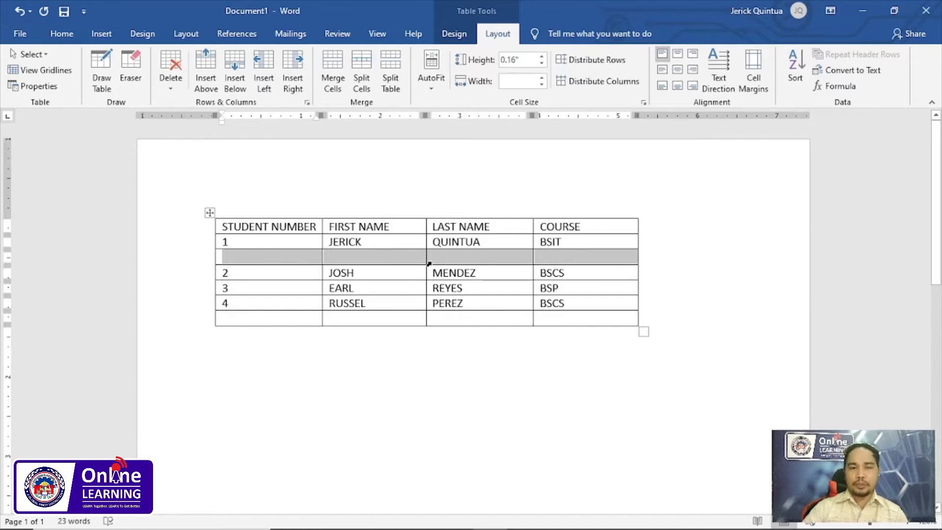
{"action": "left_click", "coordinate": [334, 75]}
{"action": "left_click", "coordinate": [390, 261]}
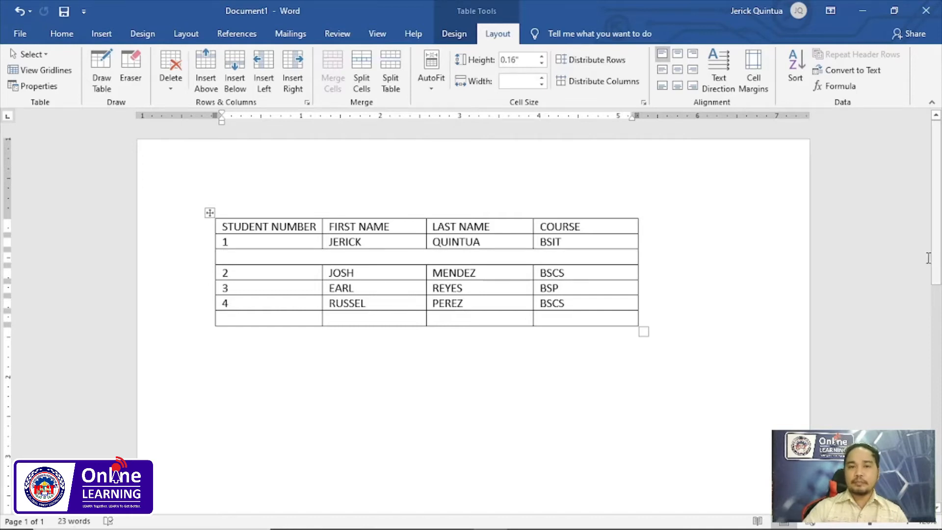
- Switch to the slide presentation and advance to the slide on performing calculations in tables
{"action": "key", "text": "alt+Tab"}
{"action": "left_click", "coordinate": [889, 261]}
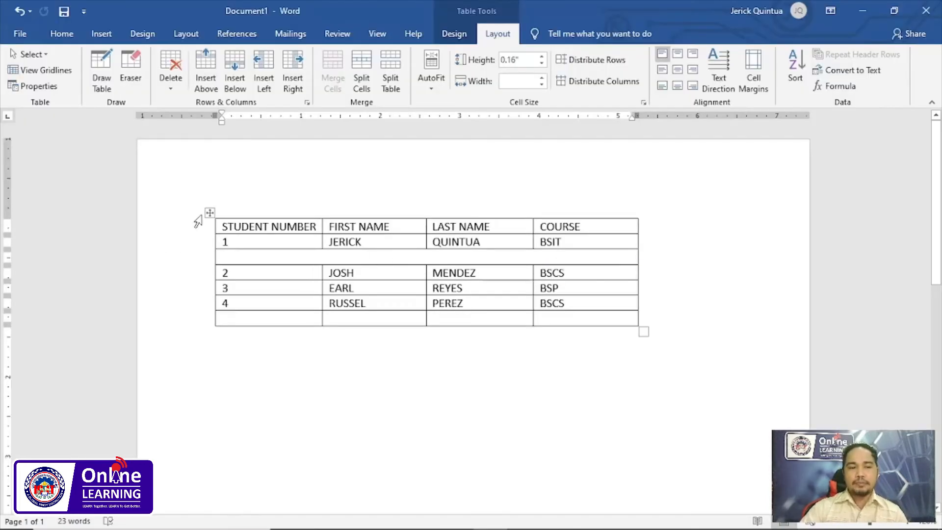
- In the Word document, replace the student table with a new empty table of four columns and five rows
{"action": "left_click", "coordinate": [210, 212]}
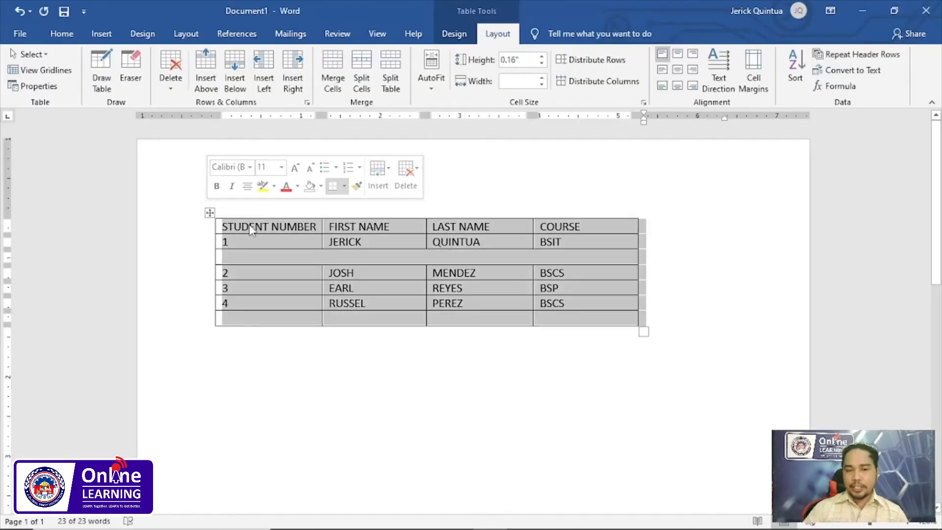
{"action": "key", "text": "BackSpace"}
{"action": "left_click", "coordinate": [102, 34]}
{"action": "left_click", "coordinate": [97, 68]}
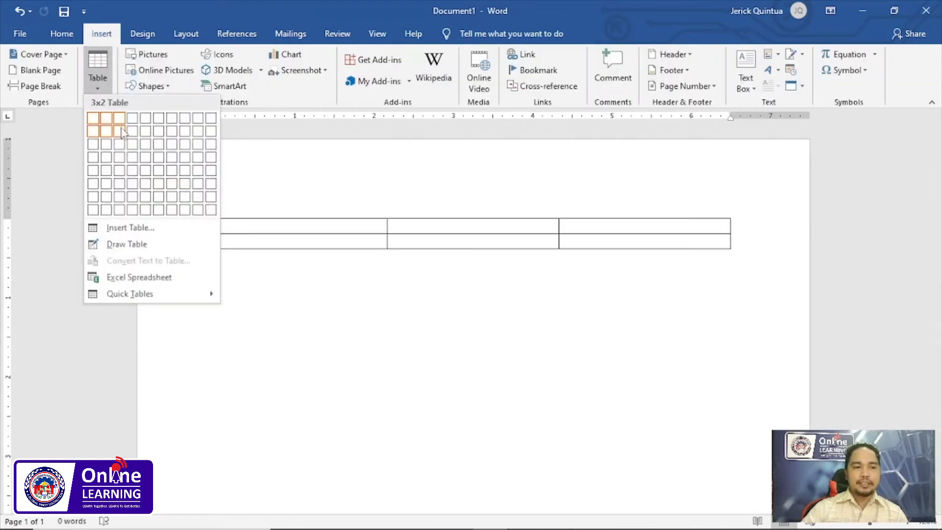
{"action": "left_click", "coordinate": [133, 172]}
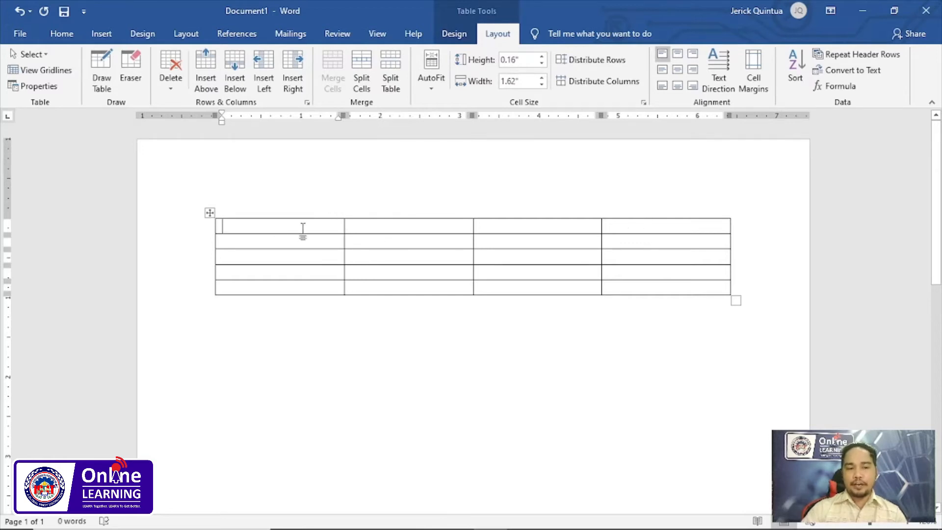
- Fill the header row with the column titles ITEM, PRICE, QUANTITY and TOTAL
{"action": "type", "text": "IET"}
{"action": "type", "text": "EM"}
{"action": "key", "text": "Tab"}
{"action": "type", "text": "PRICE"}
{"action": "key", "text": "Tab"}
{"action": "type", "text": "QUANTITY"}
{"action": "key", "text": "Tab"}
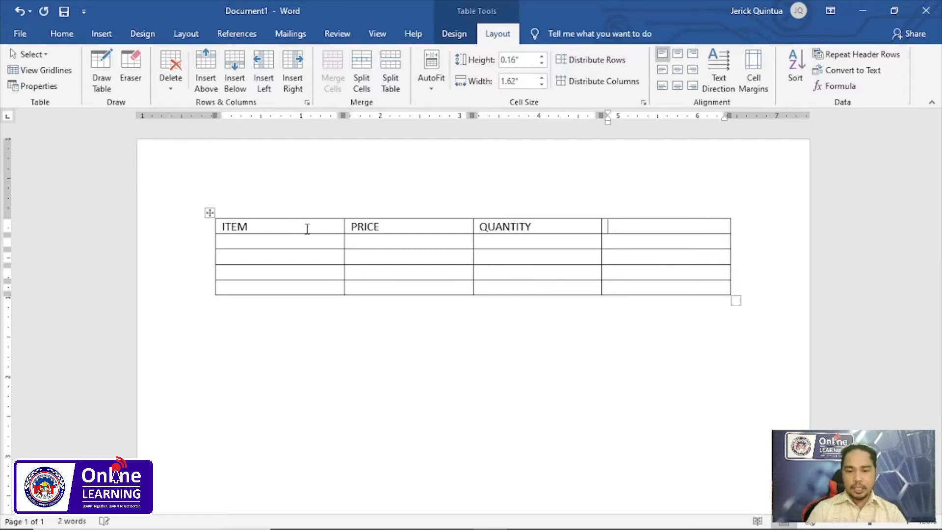
{"action": "type", "text": "TOTAL"}
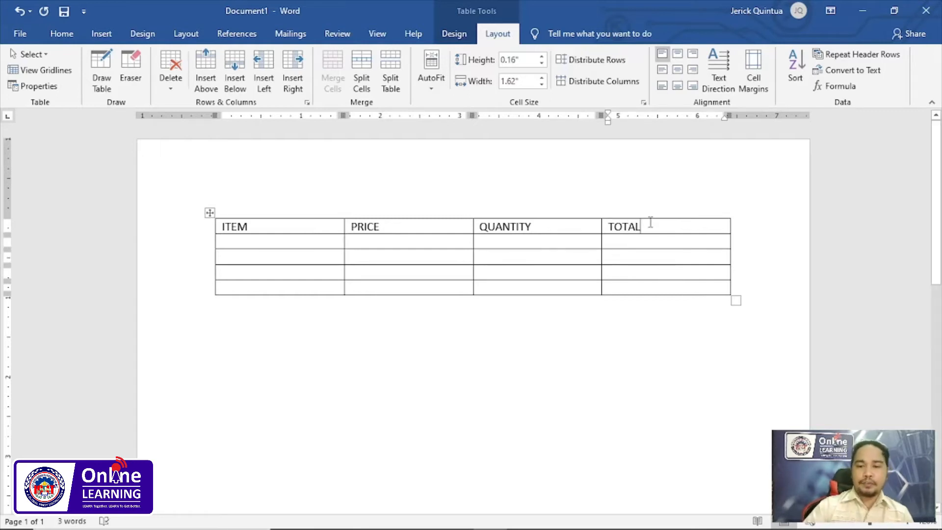
- Fill the first item row with PEN, price 45 and quantity 12, leaving its total empty
{"action": "left_click", "coordinate": [247, 245]}
{"action": "type", "text": "PEN"}
{"action": "key", "text": "Tab"}
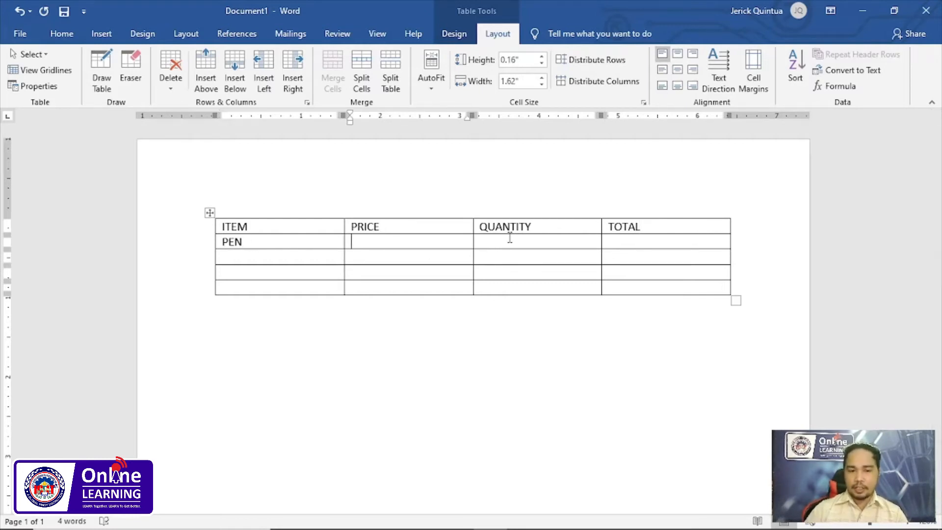
{"action": "key", "text": "Tab"}
{"action": "type", "text": "12"}
{"action": "key", "text": "Tab"}
{"action": "key", "text": "Tab"}
- Fill the second item row with NOTEBOOK, price 28 and quantity 13, leaving its total empty
{"action": "type", "text": "NOTEBOOK"}
{"action": "key", "text": "Tab"}
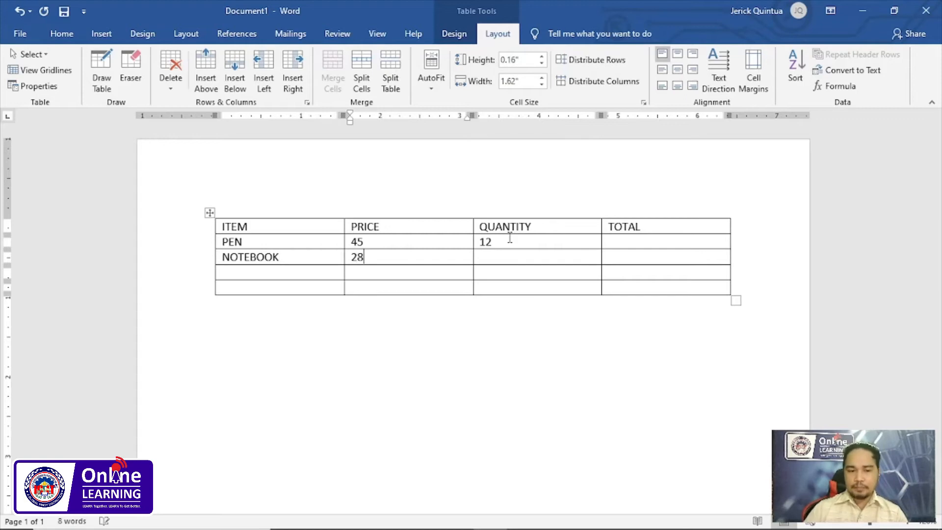
{"action": "key", "text": "Tab"}
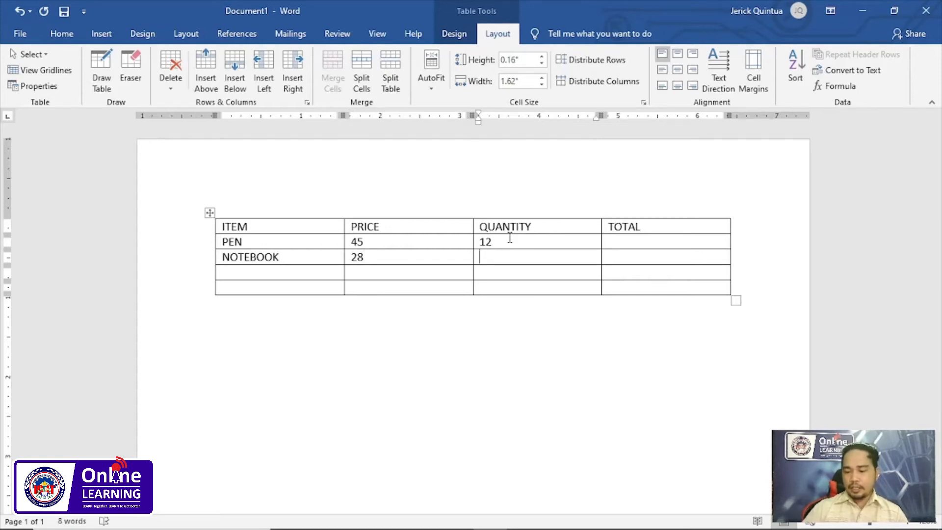
{"action": "key", "text": "Tab"}
{"action": "key", "text": "Tab"}
- Fill the third item row with RULER, price 12 and quantity 2
{"action": "type", "text": "RULER"}
{"action": "key", "text": "Tab"}
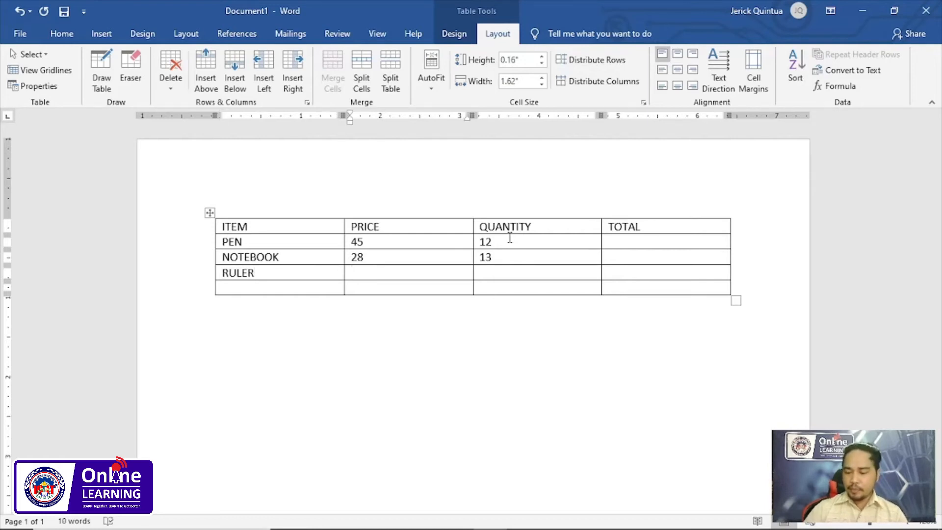
{"action": "key", "text": "Tab"}
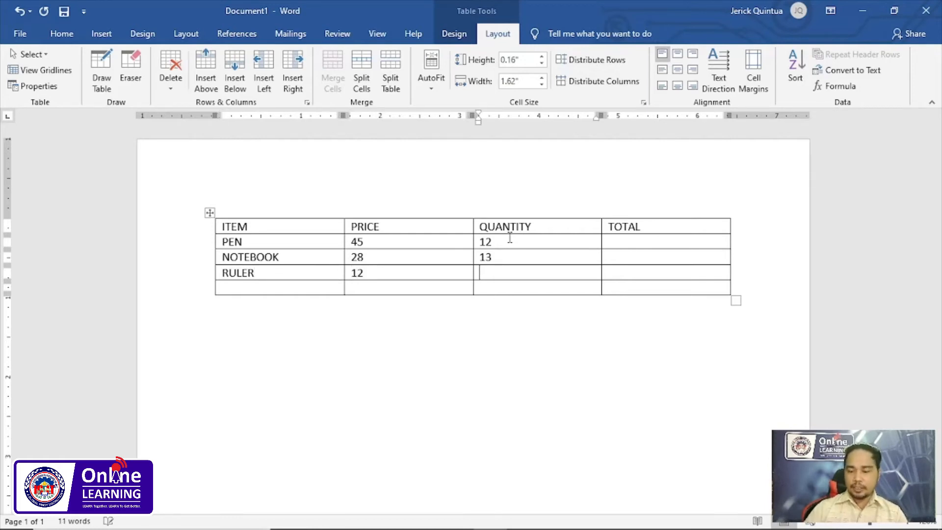
{"action": "key", "text": "Tab"}
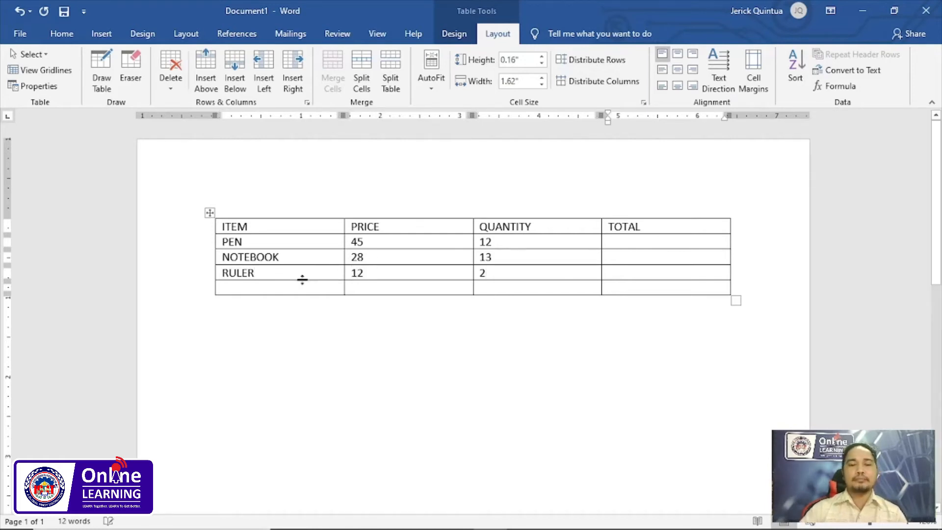
- Shade the header row with a light blue theme color
{"action": "left_click", "coordinate": [218, 227]}
{"action": "left_click_drag", "start_coordinate": [218, 227], "coordinate": [676, 227]}
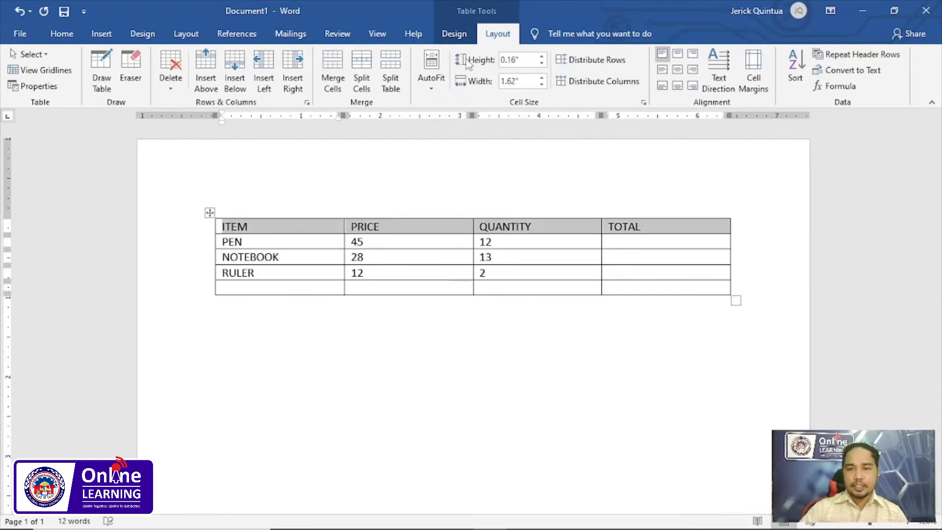
{"action": "left_click", "coordinate": [471, 32]}
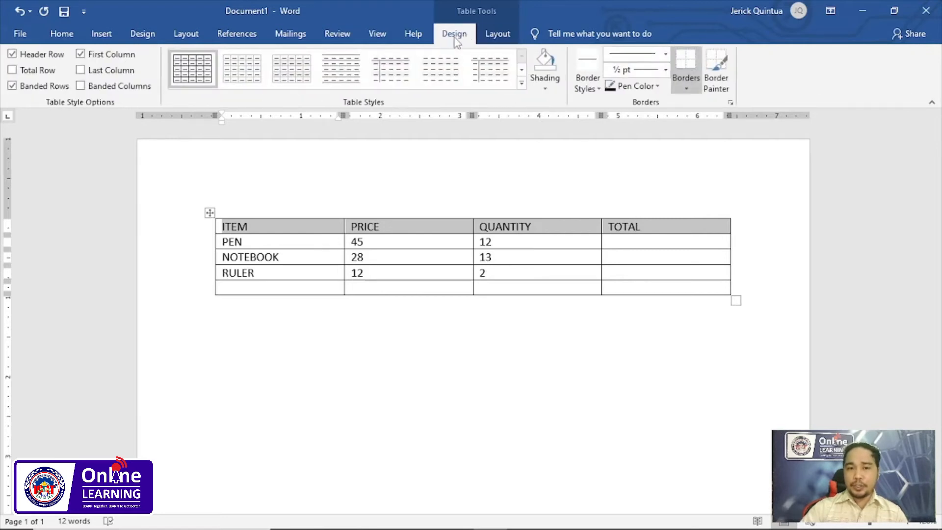
{"action": "left_click", "coordinate": [553, 86]}
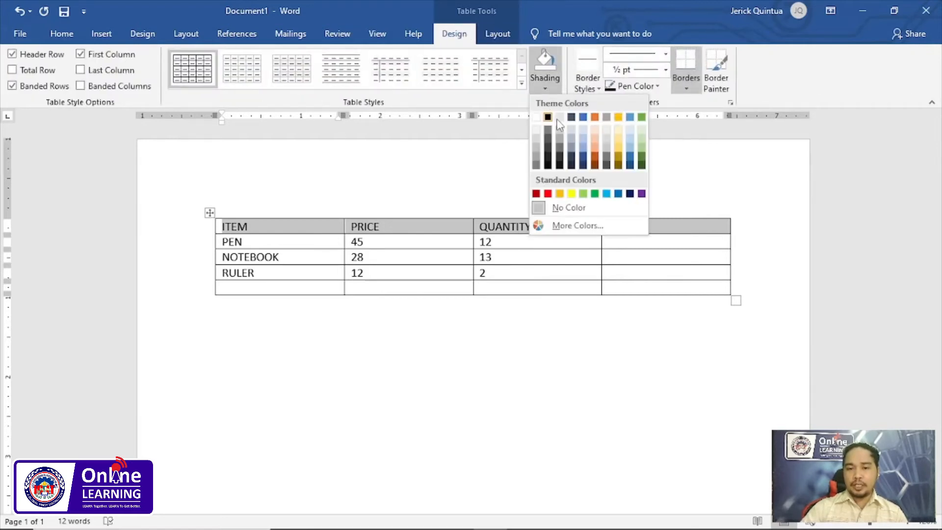
{"action": "left_click", "coordinate": [584, 137]}
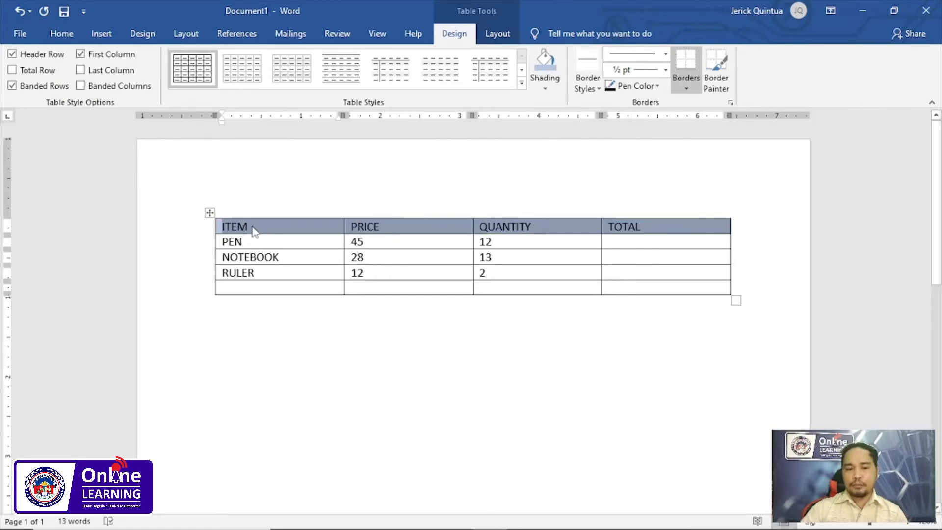
- Set the height of all table rows to 0.3 inches
{"action": "left_click", "coordinate": [210, 212]}
{"action": "left_click", "coordinate": [498, 33]}
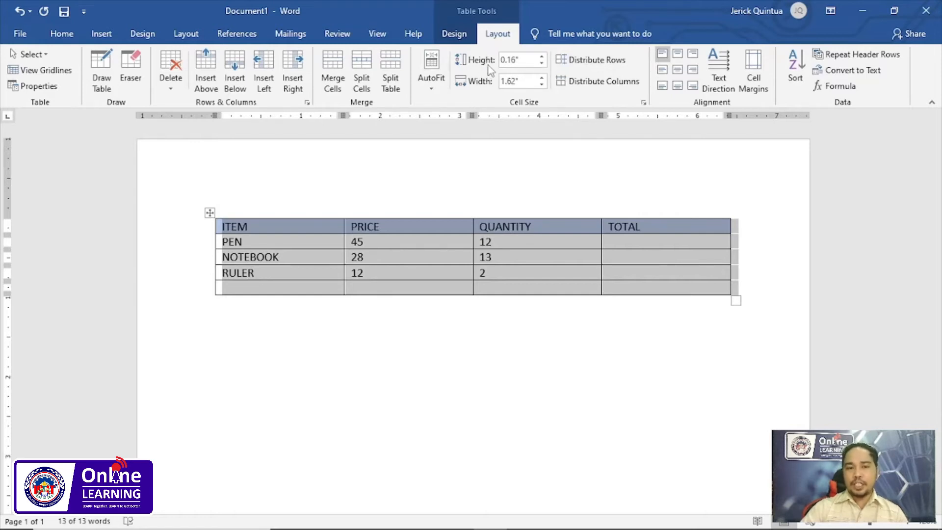
{"action": "left_click", "coordinate": [541, 57]}
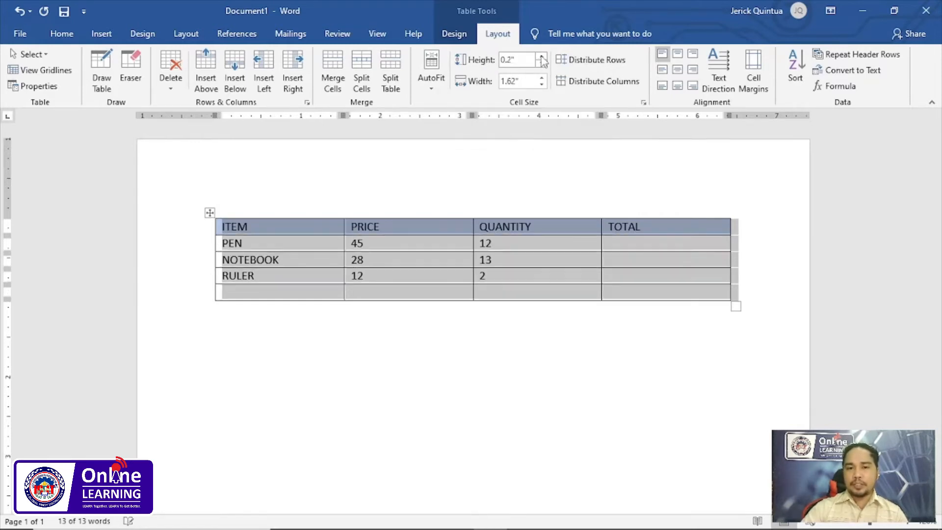
{"action": "left_click", "coordinate": [542, 57]}
{"action": "left_click", "coordinate": [541, 57]}
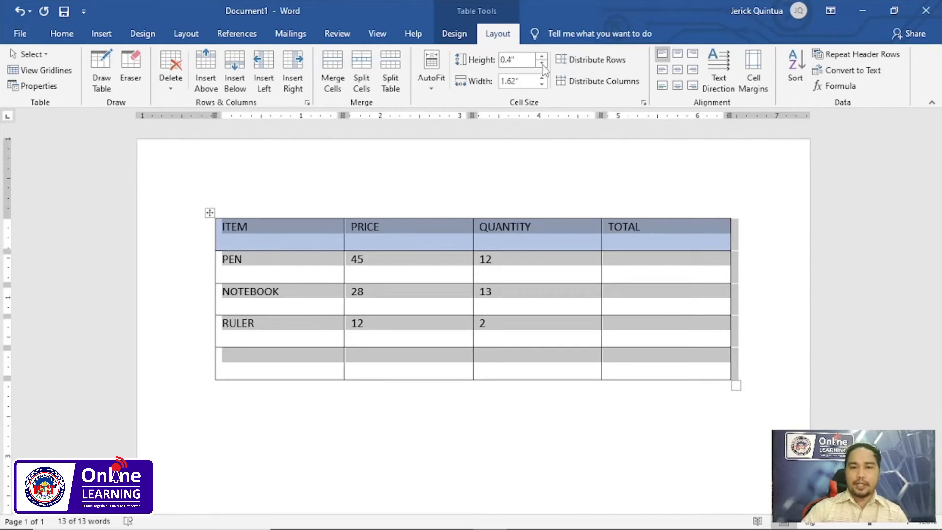
{"action": "left_click", "coordinate": [542, 64]}
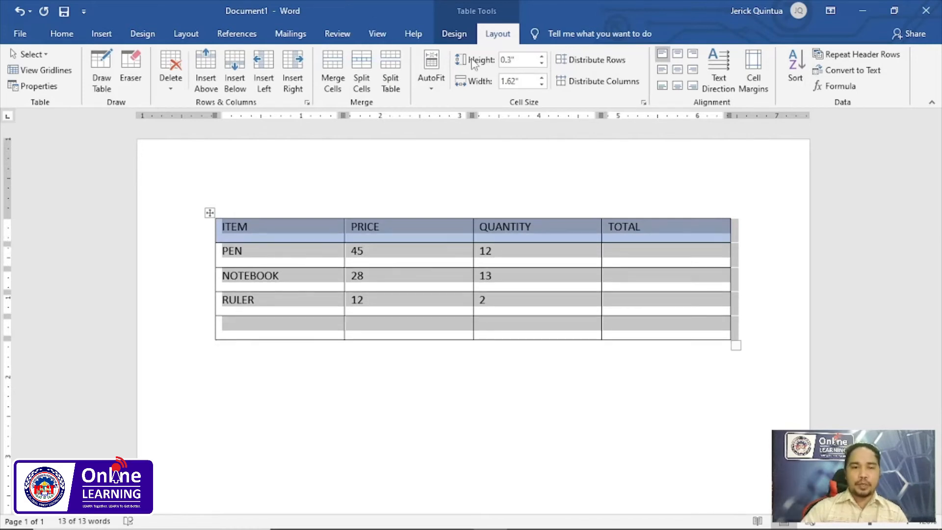
{"action": "left_click", "coordinate": [265, 265]}
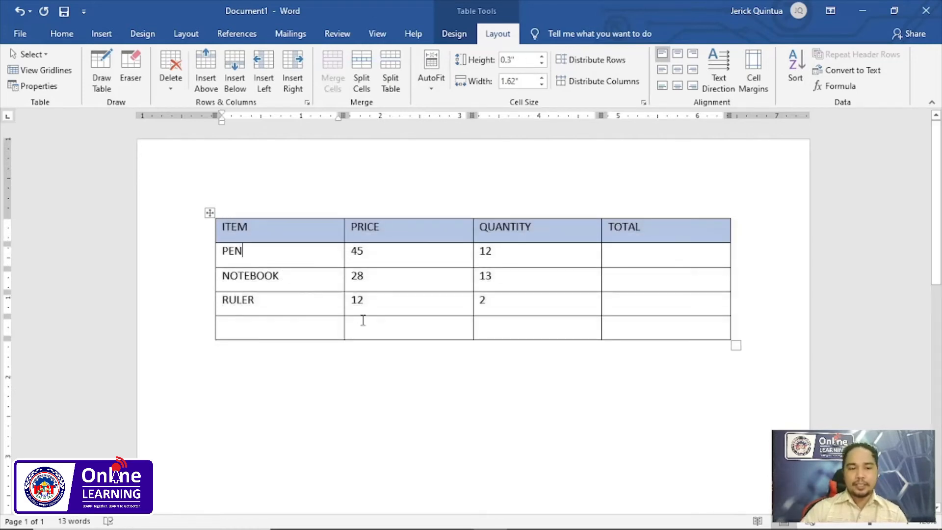
- Merge the first three cells of the last row and enter TOTAL PRICE there, right-aligned and vertically centered
{"action": "left_click_drag", "start_coordinate": [300, 326], "coordinate": [515, 328]}
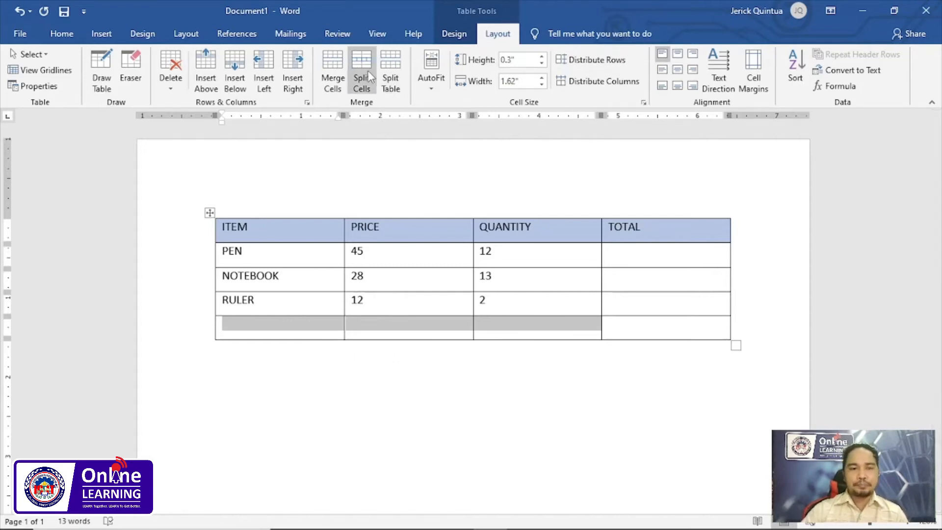
{"action": "left_click", "coordinate": [335, 72]}
{"action": "left_click", "coordinate": [558, 327]}
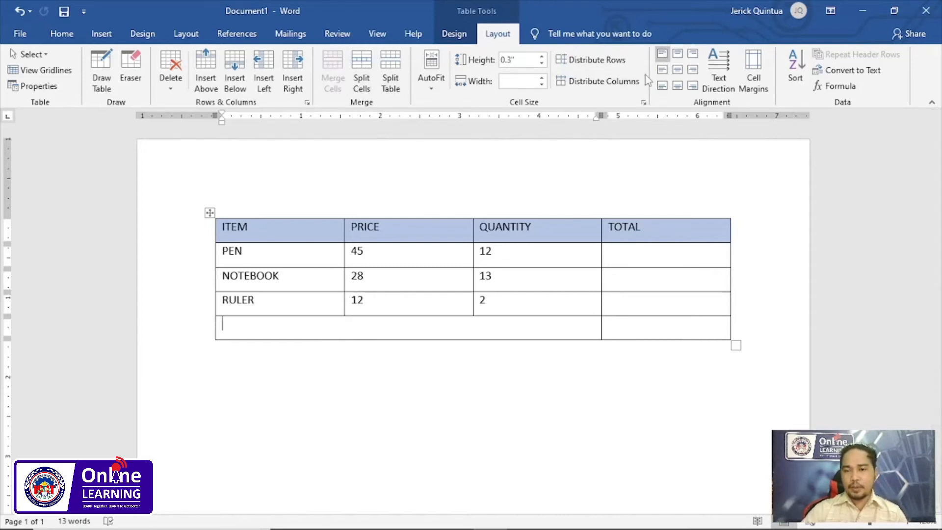
{"action": "left_click", "coordinate": [692, 70]}
{"action": "left_click", "coordinate": [584, 330]}
{"action": "type", "text": "TOTAL PRICE"}
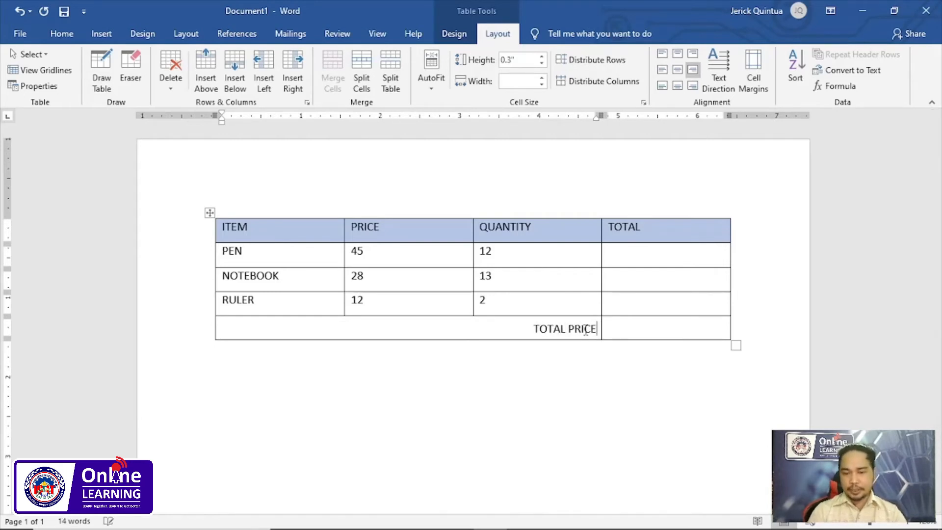
- Make the TOTAL PRICE row and the header row bold
{"action": "left_click", "coordinate": [628, 328]}
{"action": "left_click_drag", "start_coordinate": [521, 333], "coordinate": [736, 328]}
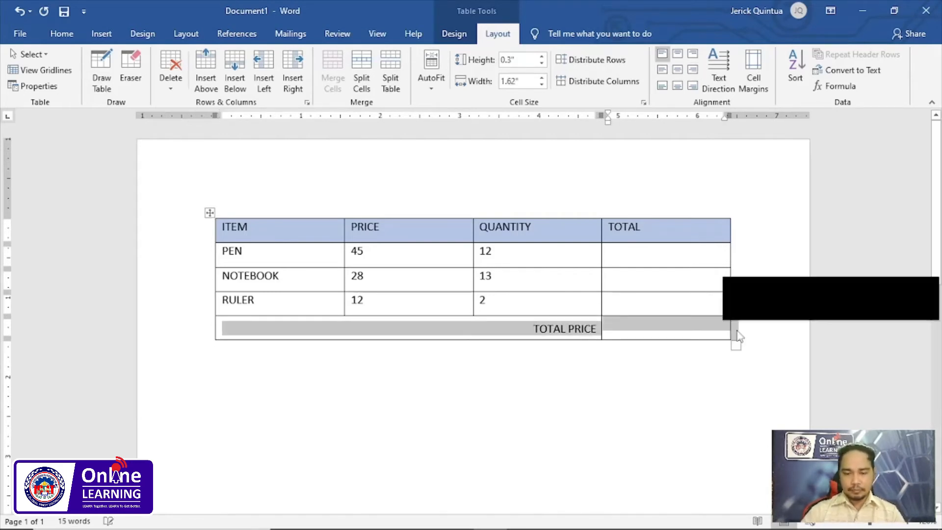
{"action": "key", "text": "ctrl+b"}
{"action": "left_click_drag", "start_coordinate": [225, 236], "coordinate": [665, 239]}
{"action": "key", "text": "ctrl+b"}
- Center the empty cells of the TOTAL column horizontally and vertically, and place the cursor in the PEN row's total cell
{"action": "left_click", "coordinate": [657, 263]}
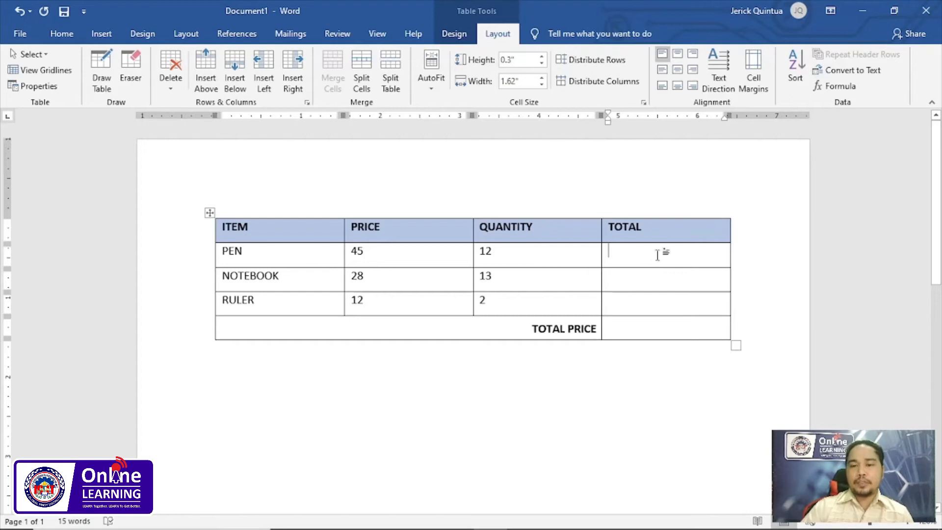
{"action": "left_click_drag", "start_coordinate": [658, 259], "coordinate": [660, 327]}
{"action": "left_click", "coordinate": [664, 256]}
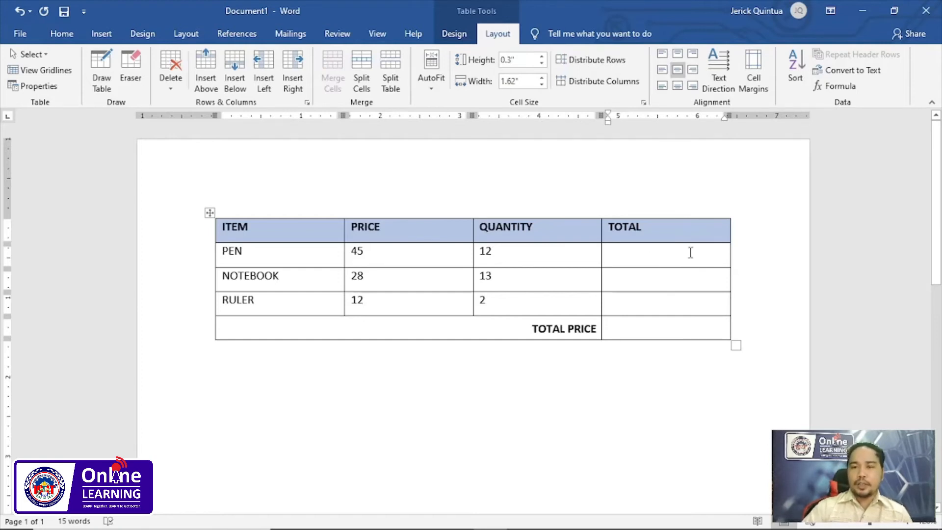
- Start a formula in the PEN row's total cell and clear the default function, leaving only the equals sign
{"action": "left_click", "coordinate": [854, 93]}
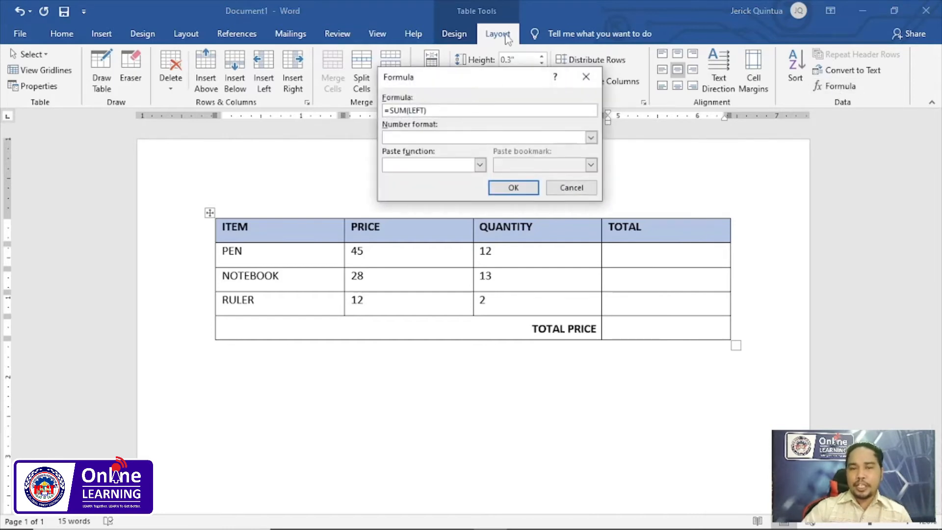
{"action": "left_click_drag", "start_coordinate": [502, 82], "coordinate": [483, 71]}
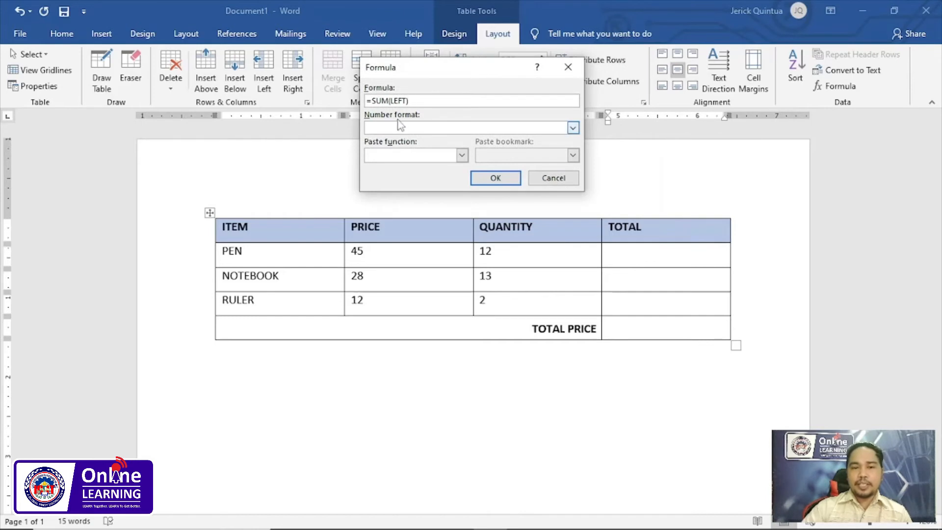
{"action": "left_click_drag", "start_coordinate": [410, 102], "coordinate": [372, 101]}
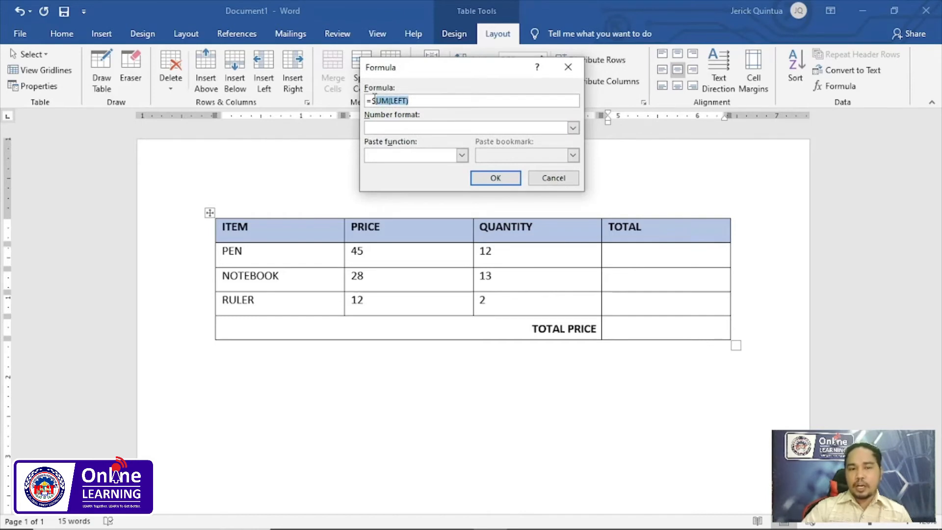
{"action": "key", "text": "BackSpace"}
{"action": "key", "text": "BackSpace"}
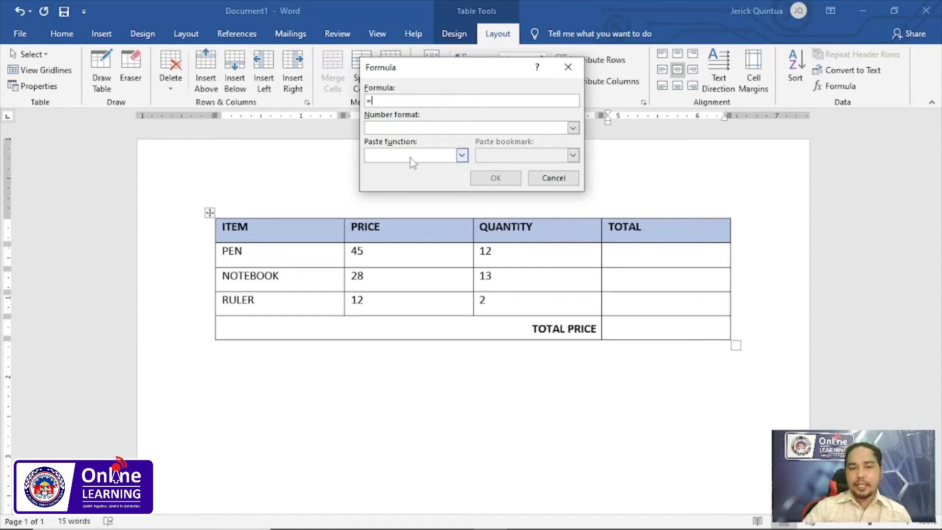
{"action": "left_click", "coordinate": [461, 156]}
{"action": "left_click", "coordinate": [462, 156]}
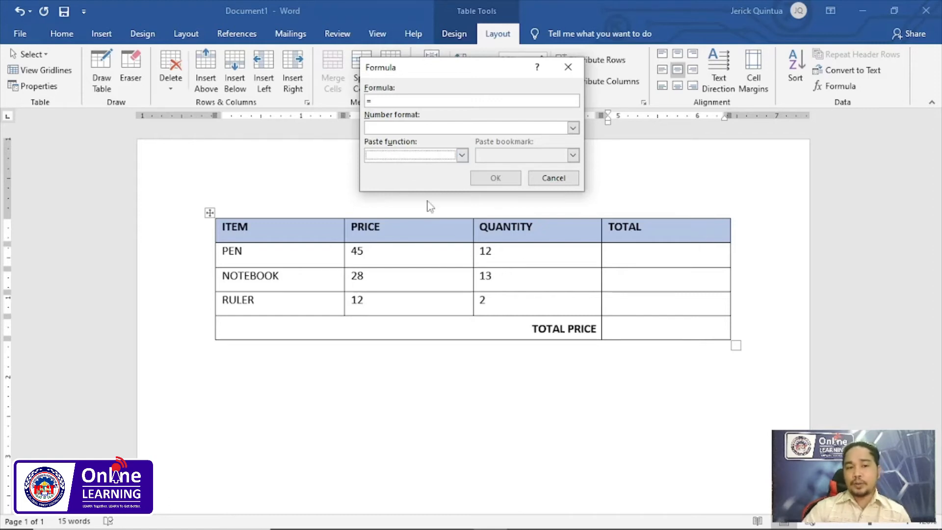
{"action": "left_click", "coordinate": [382, 102]}
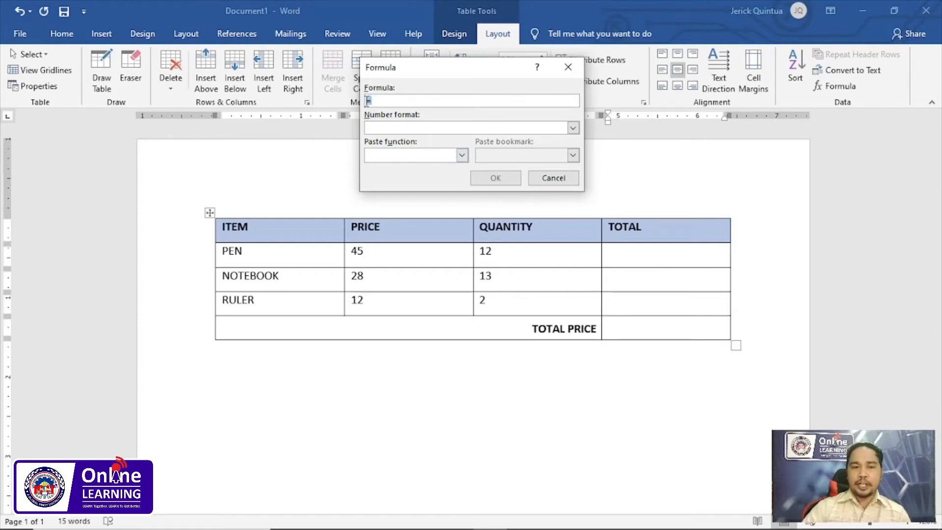
{"action": "left_click", "coordinate": [376, 100]}
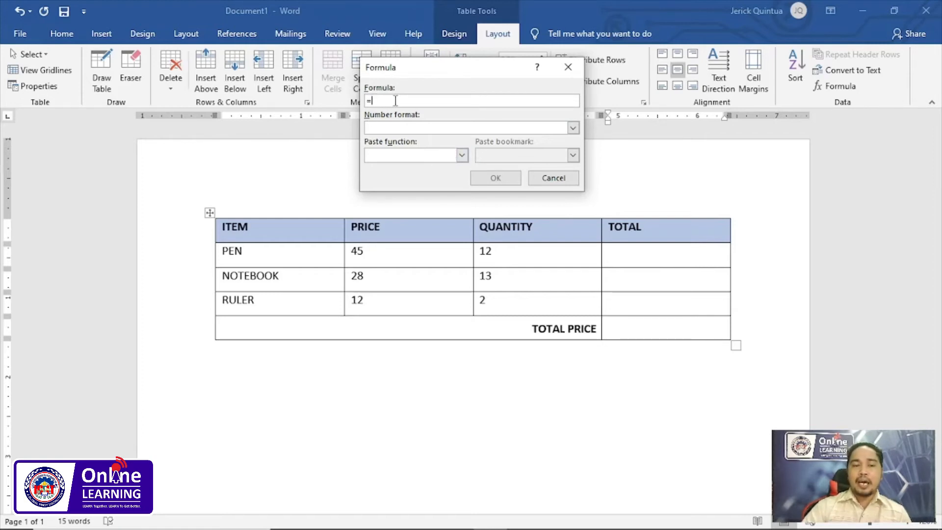
- Insert the formula =PRODUCT(LEFT) with the number format #,##0.00 in the PEN row's total cell
{"action": "left_click", "coordinate": [461, 155]}
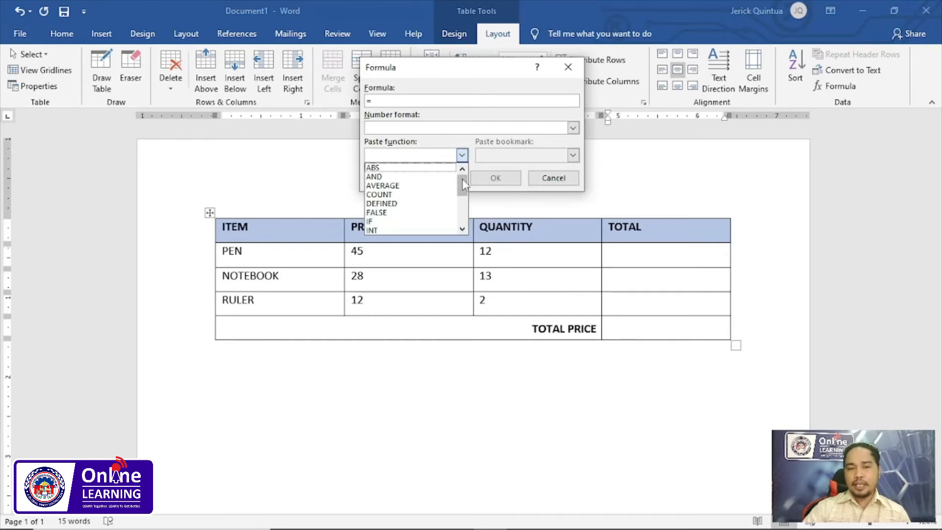
{"action": "left_click_drag", "start_coordinate": [463, 184], "coordinate": [463, 213]}
{"action": "left_click", "coordinate": [410, 195]}
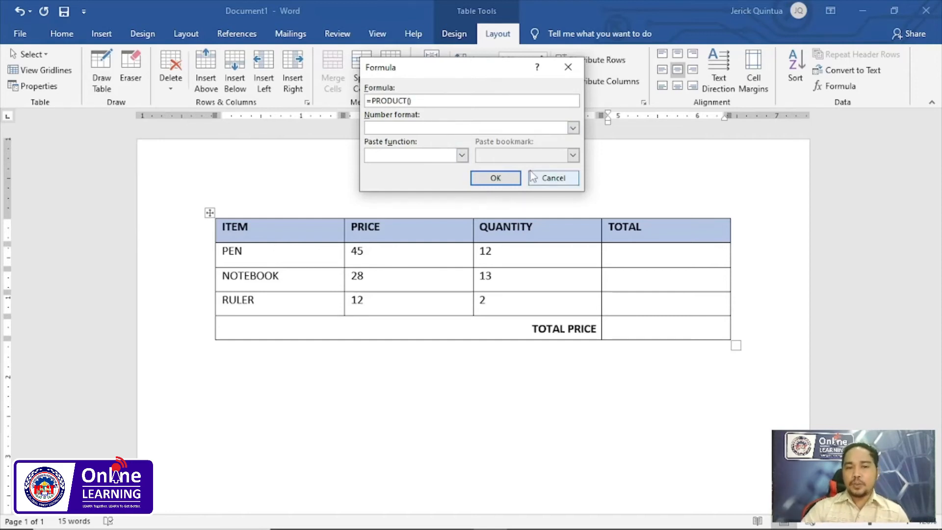
{"action": "type", "text": "LEFT"}
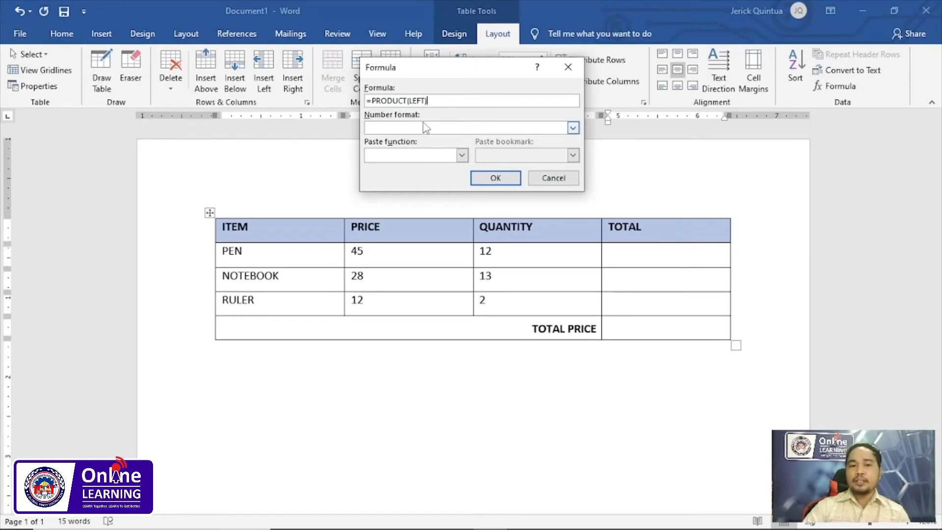
{"action": "left_click", "coordinate": [573, 129]}
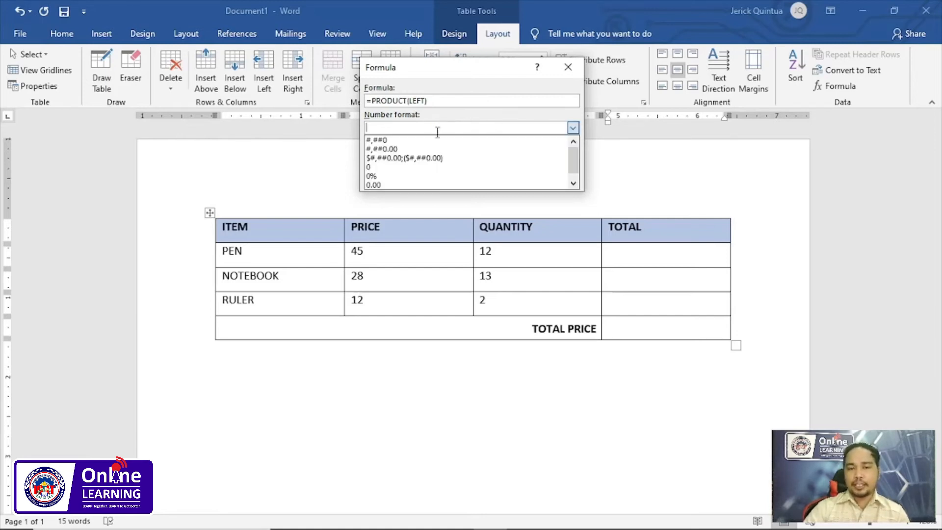
{"action": "left_click", "coordinate": [392, 149]}
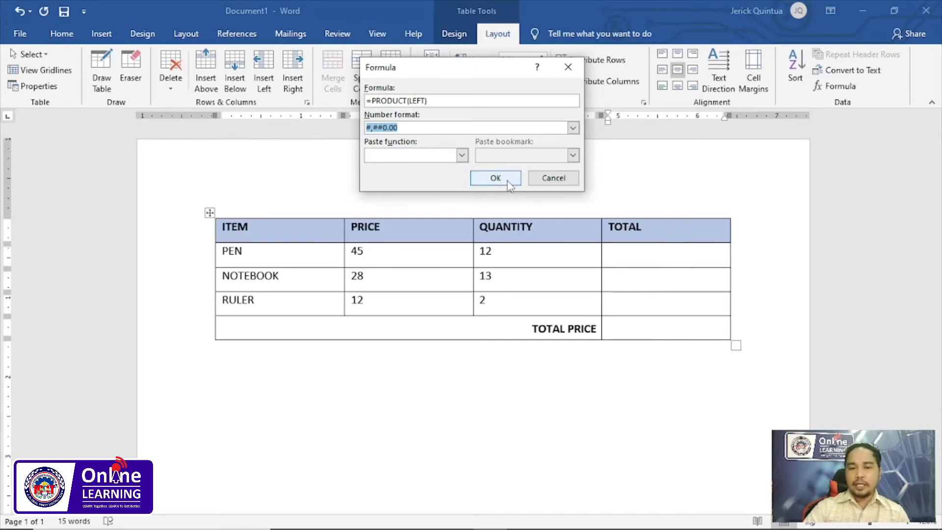
{"action": "left_click", "coordinate": [496, 178]}
- Examine the PEN total against its price and quantity, and review the NOTEBOOK row's price and quantity
{"action": "left_click", "coordinate": [666, 255]}
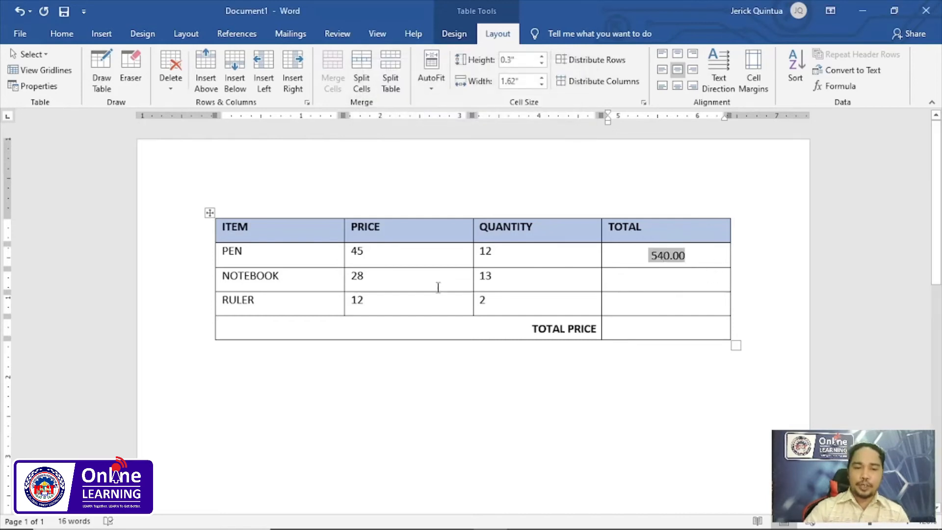
{"action": "double_click", "coordinate": [357, 251]}
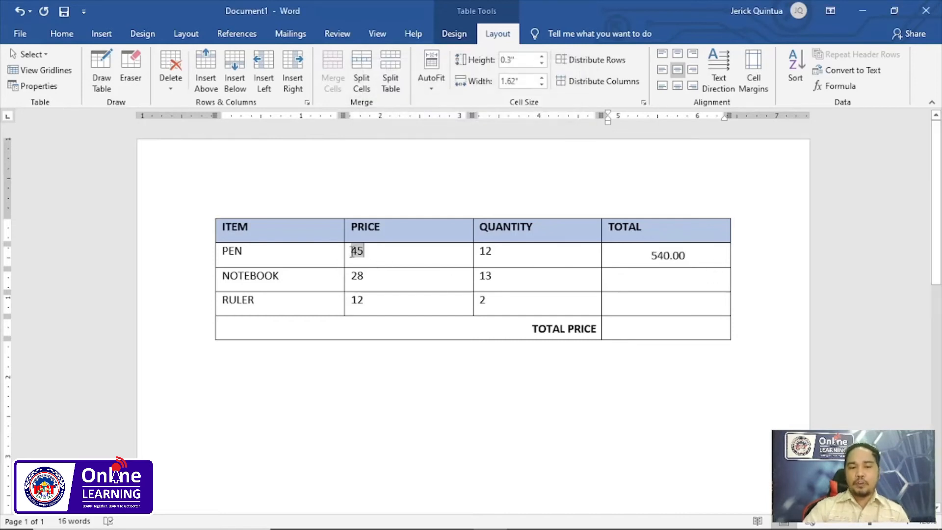
{"action": "double_click", "coordinate": [492, 251]}
{"action": "left_click", "coordinate": [699, 281]}
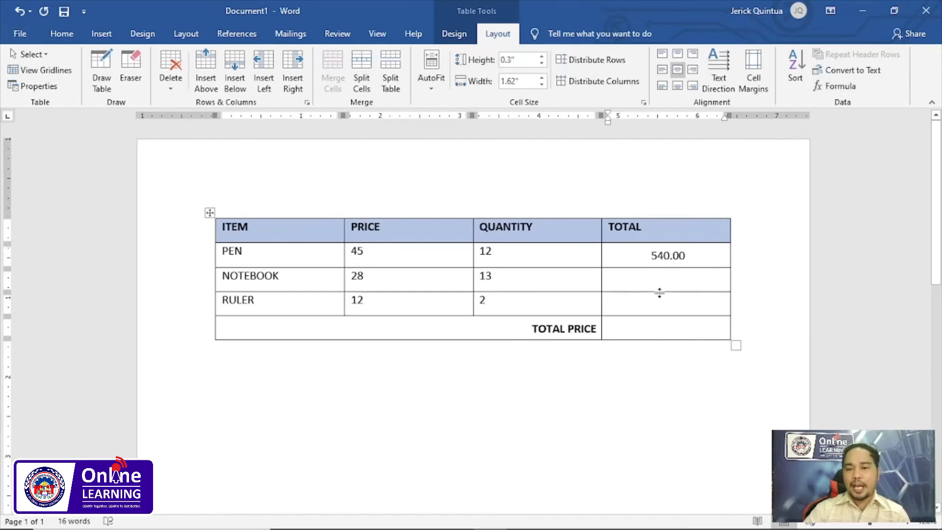
{"action": "double_click", "coordinate": [357, 275]}
{"action": "double_click", "coordinate": [485, 276]}
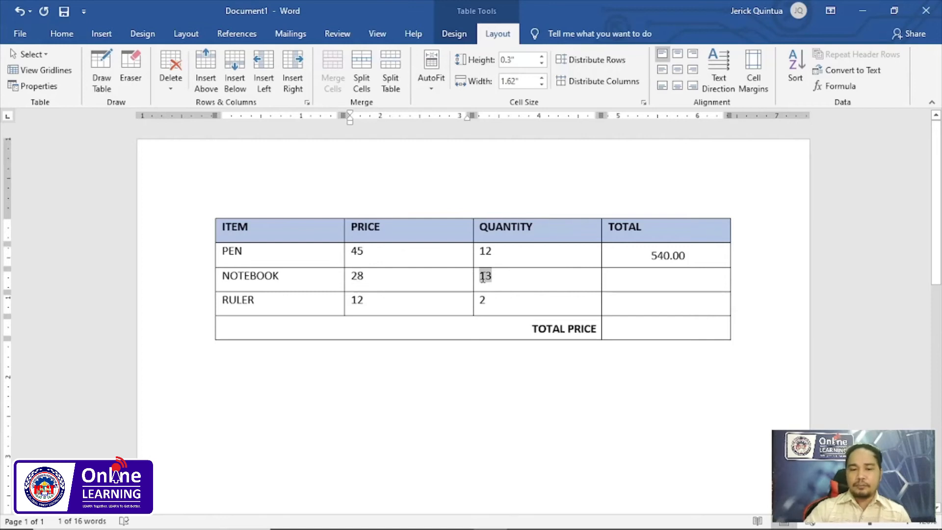
{"action": "left_click", "coordinate": [387, 284]}
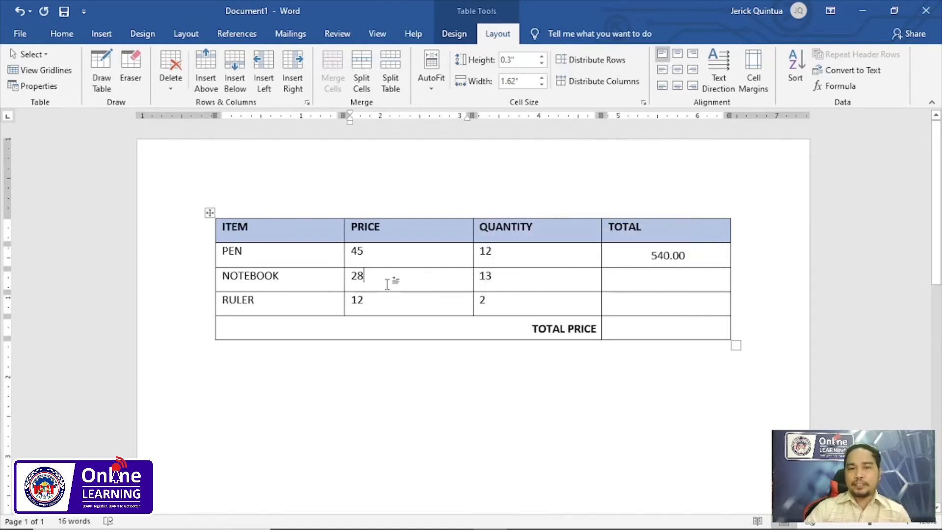
- Highlight the ITEM, PRICE, QUANTITY and TOTAL columns one after another to identify their column letters
{"action": "left_click", "coordinate": [316, 214]}
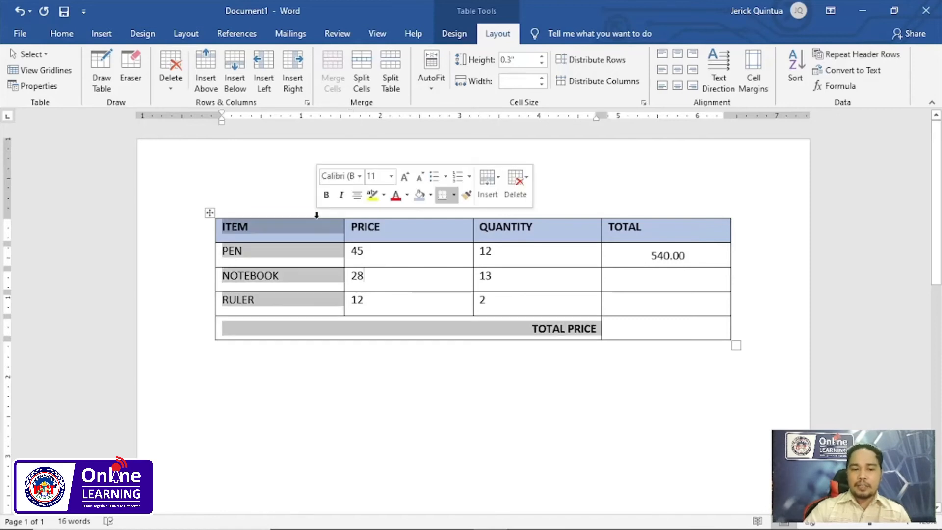
{"action": "left_click", "coordinate": [411, 215]}
{"action": "left_click", "coordinate": [304, 231]}
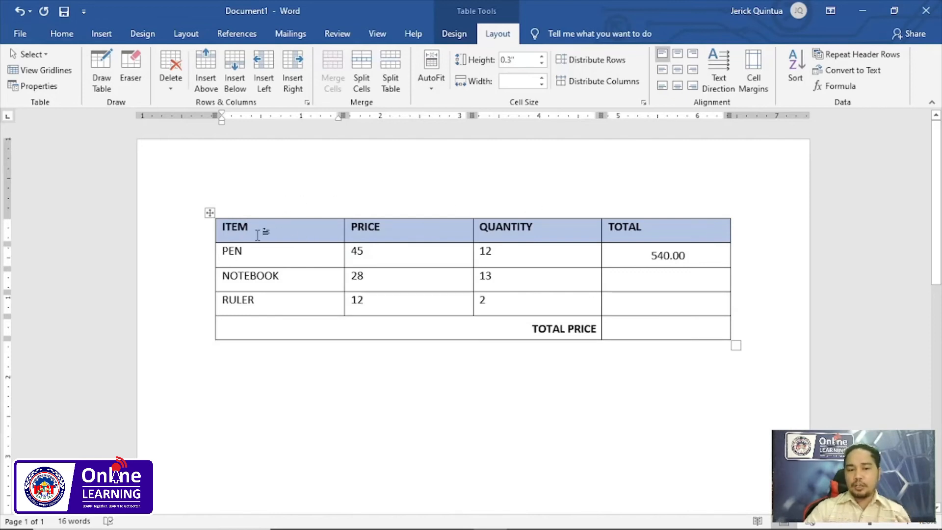
{"action": "left_click", "coordinate": [274, 214]}
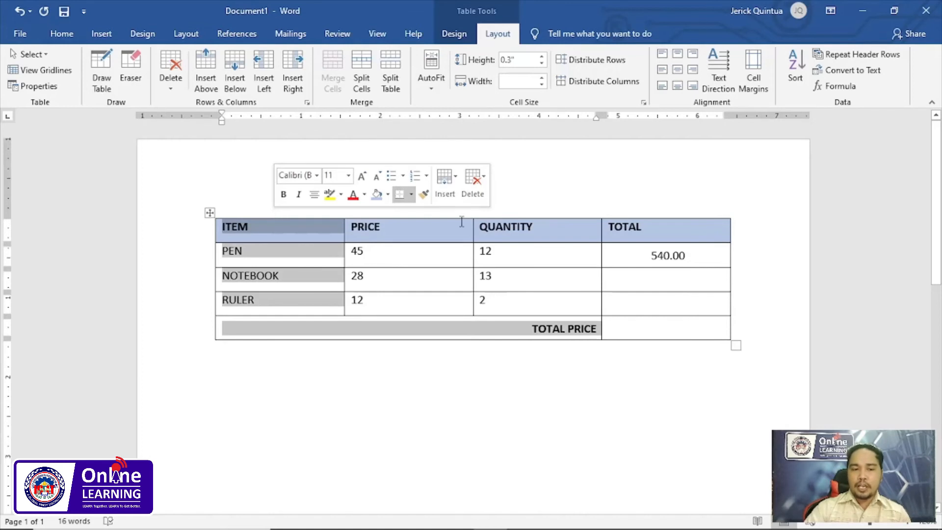
{"action": "left_click", "coordinate": [438, 214]}
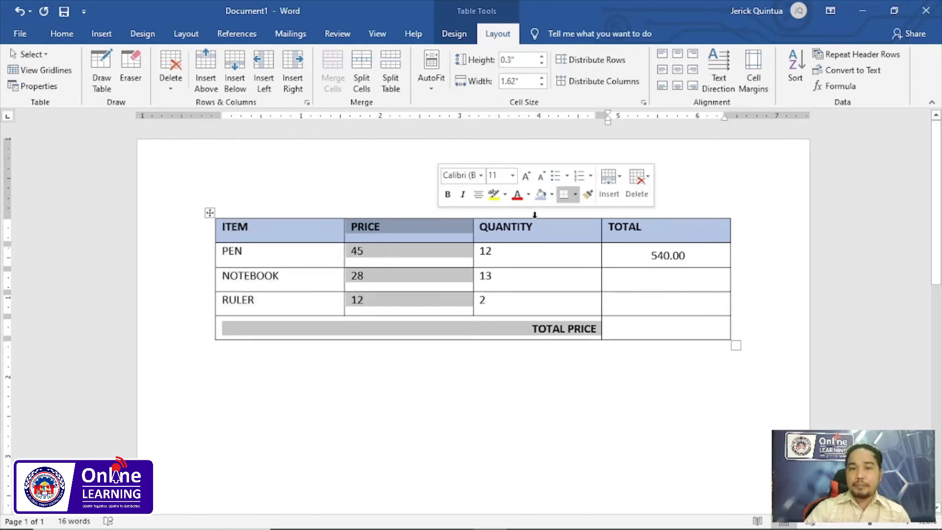
{"action": "left_click", "coordinate": [534, 214]}
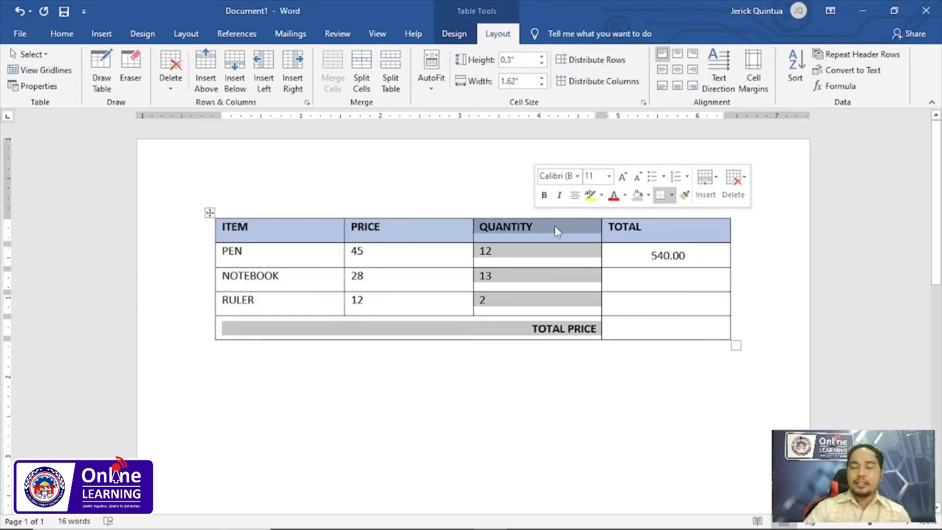
{"action": "left_click", "coordinate": [654, 215]}
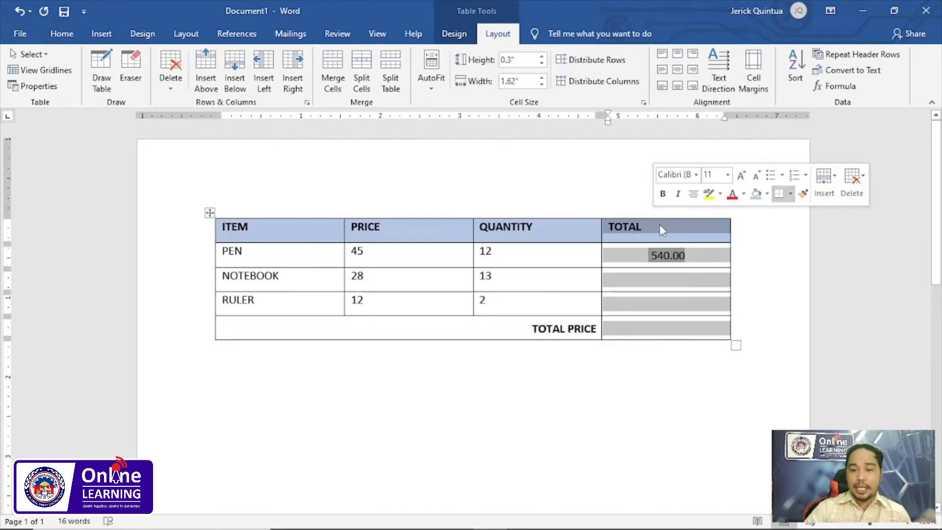
- Highlight the table's rows one after another, from the header down to TOTAL PRICE, to identify their row numbers
{"action": "left_click_drag", "start_coordinate": [290, 230], "coordinate": [662, 229]}
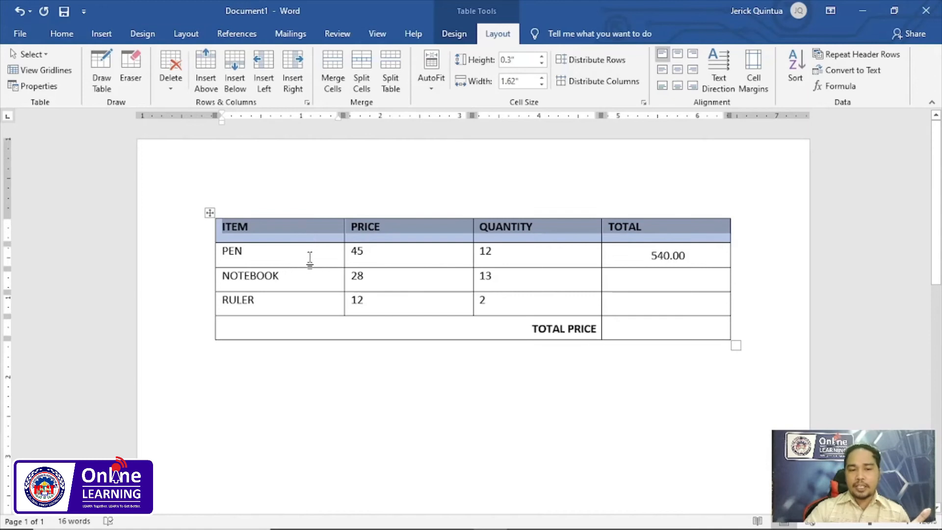
{"action": "left_click_drag", "start_coordinate": [291, 260], "coordinate": [532, 257]}
{"action": "left_click_drag", "start_coordinate": [294, 284], "coordinate": [526, 286]}
{"action": "left_click_drag", "start_coordinate": [301, 311], "coordinate": [506, 311]}
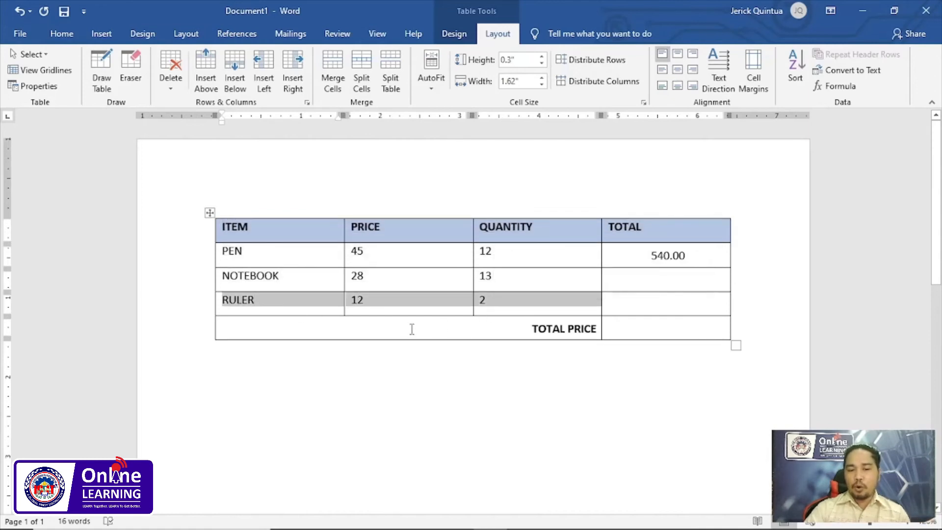
{"action": "left_click_drag", "start_coordinate": [410, 330], "coordinate": [617, 330]}
- Work out the cell reference of the NOTEBOOK price from its column and row, and select that price value
{"action": "left_click", "coordinate": [372, 276]}
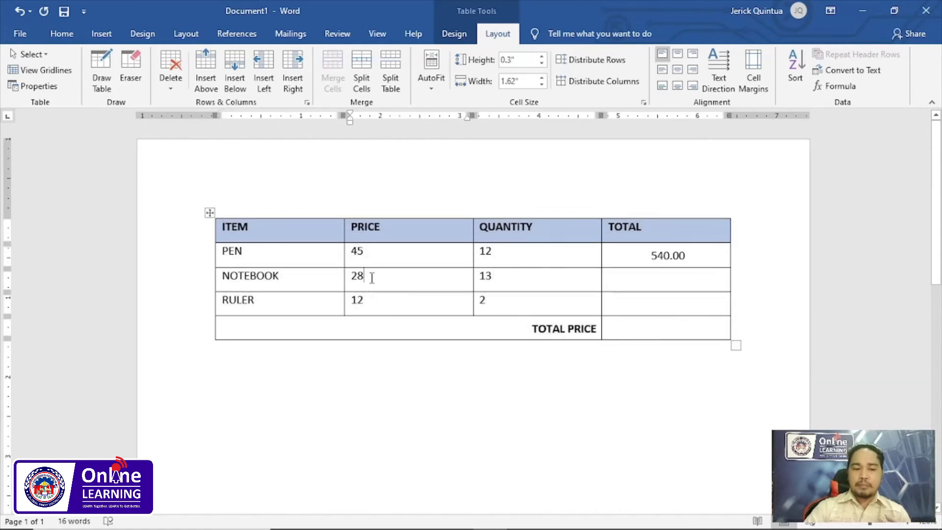
{"action": "left_click_drag", "start_coordinate": [374, 275], "coordinate": [354, 275]}
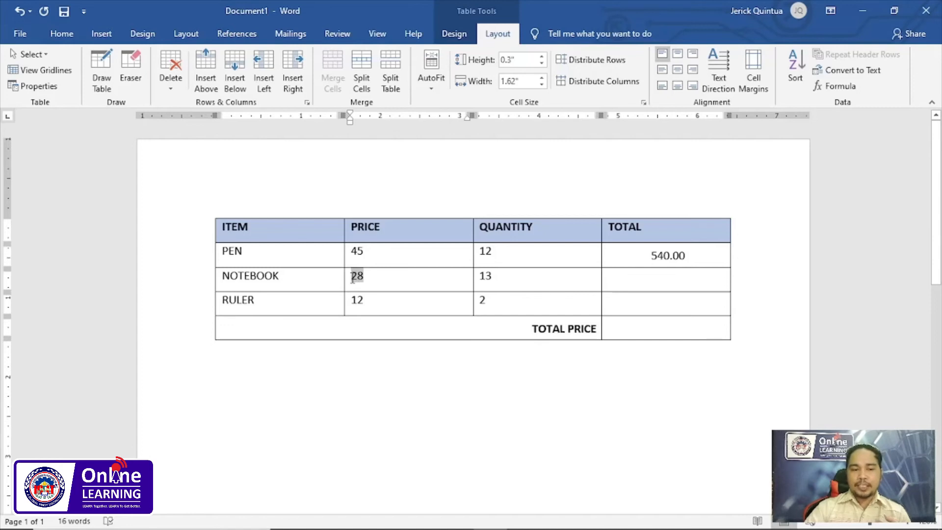
{"action": "left_click", "coordinate": [370, 279]}
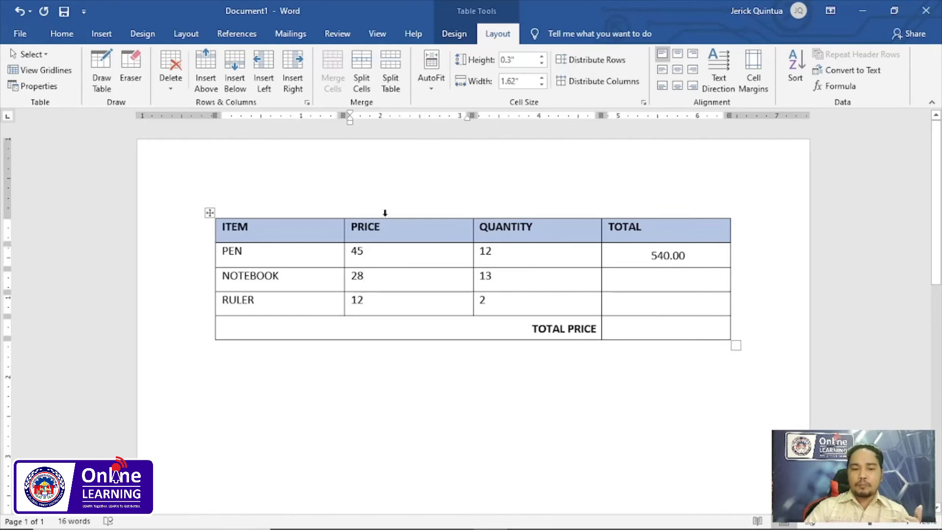
{"action": "left_click", "coordinate": [393, 214]}
{"action": "left_click", "coordinate": [368, 275]}
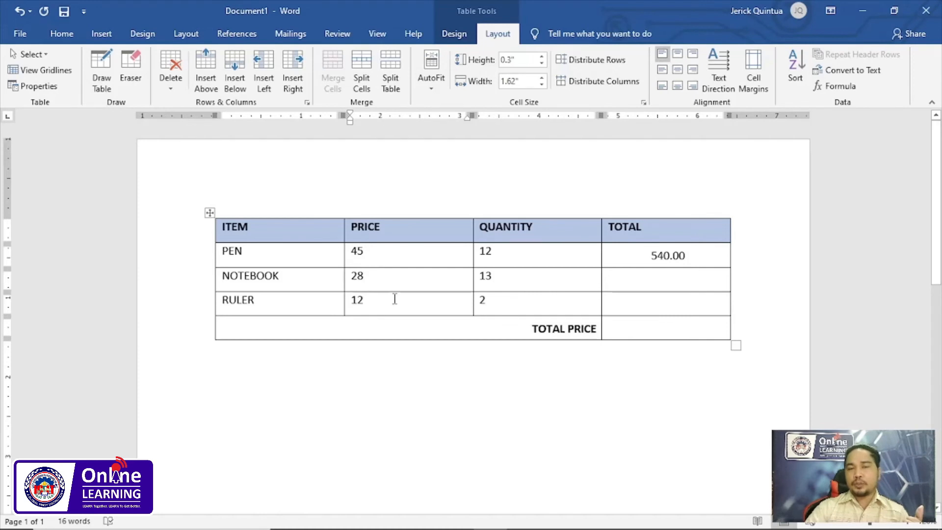
{"action": "double_click", "coordinate": [356, 277]}
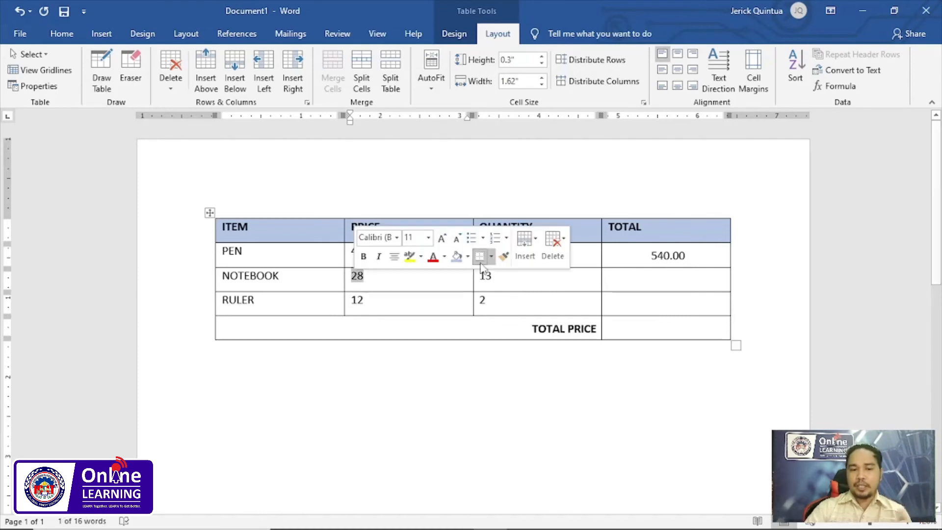
- Calculate the NOTEBOOK total with the formula =B3*C3 in #,##0.00 format, and check it against the row's price and quantity
{"action": "left_click", "coordinate": [840, 86]}
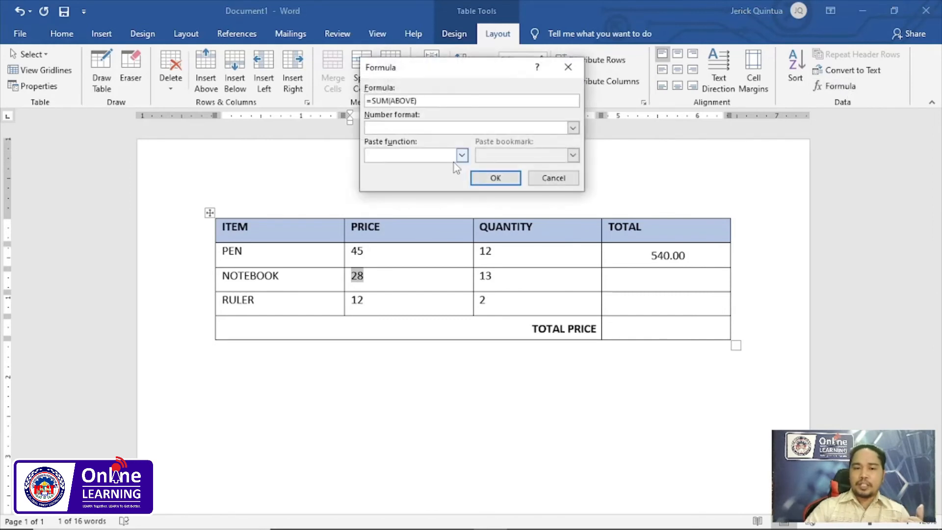
{"action": "left_click_drag", "start_coordinate": [423, 101], "coordinate": [372, 101]}
{"action": "key", "text": "BackSpace"}
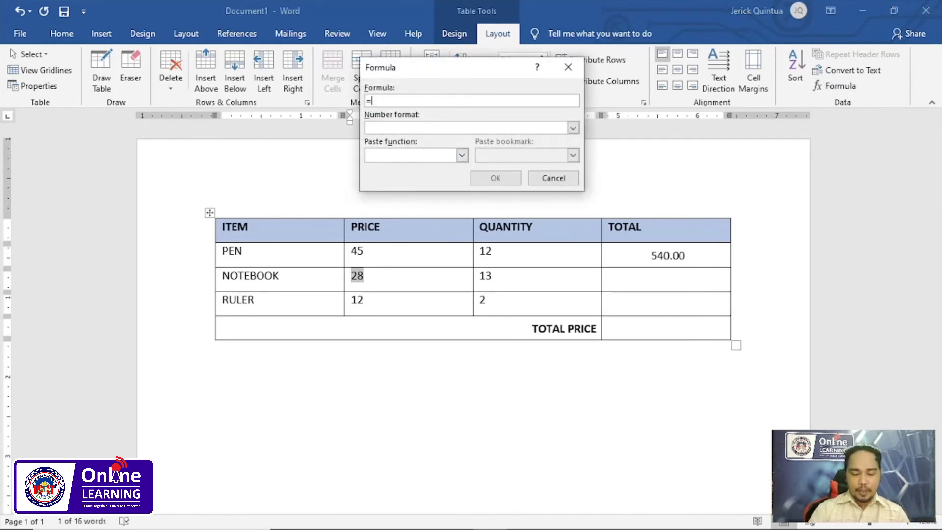
{"action": "type", "text": "B3*"}
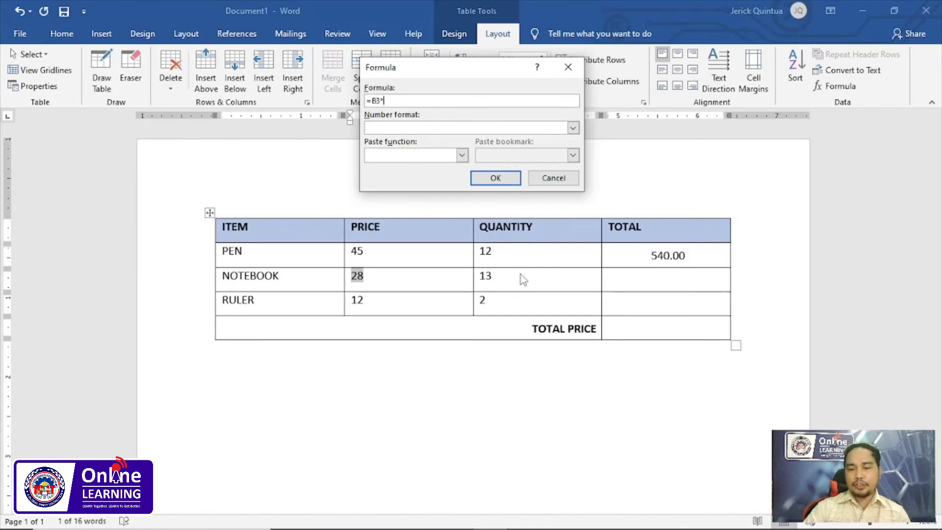
{"action": "type", "text": "C3"}
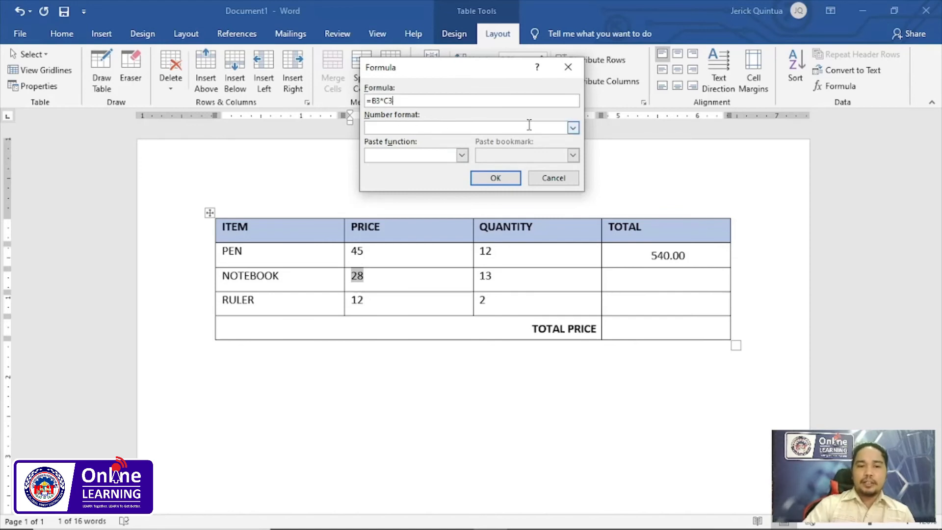
{"action": "left_click", "coordinate": [573, 128]}
{"action": "left_click", "coordinate": [432, 149]}
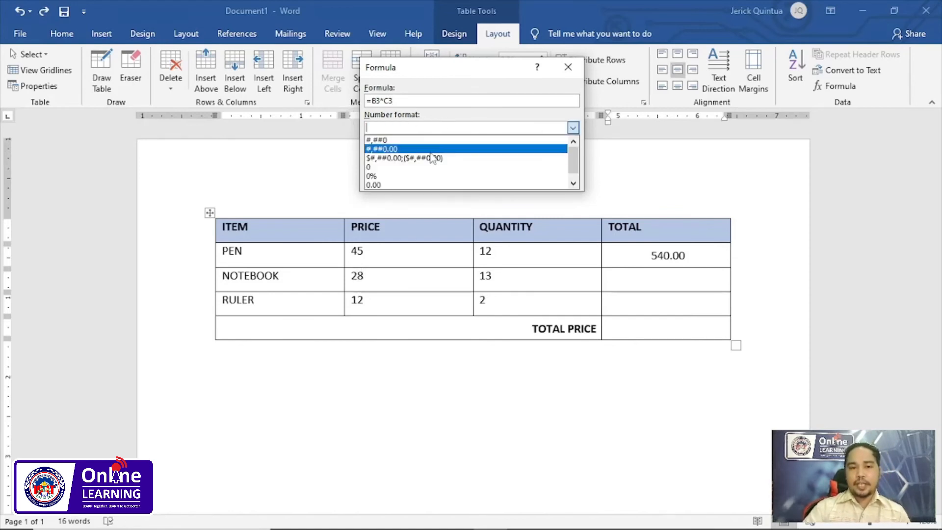
{"action": "left_click", "coordinate": [431, 149]}
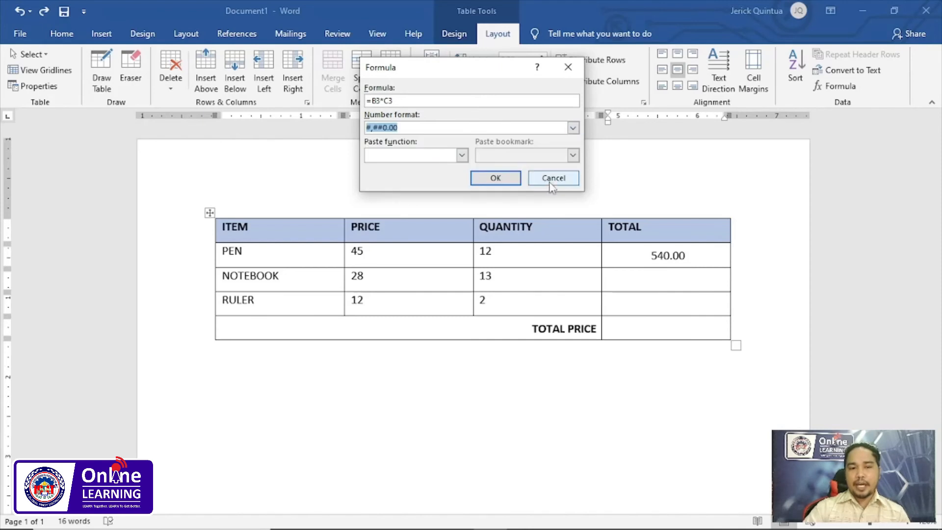
{"action": "left_click", "coordinate": [493, 178]}
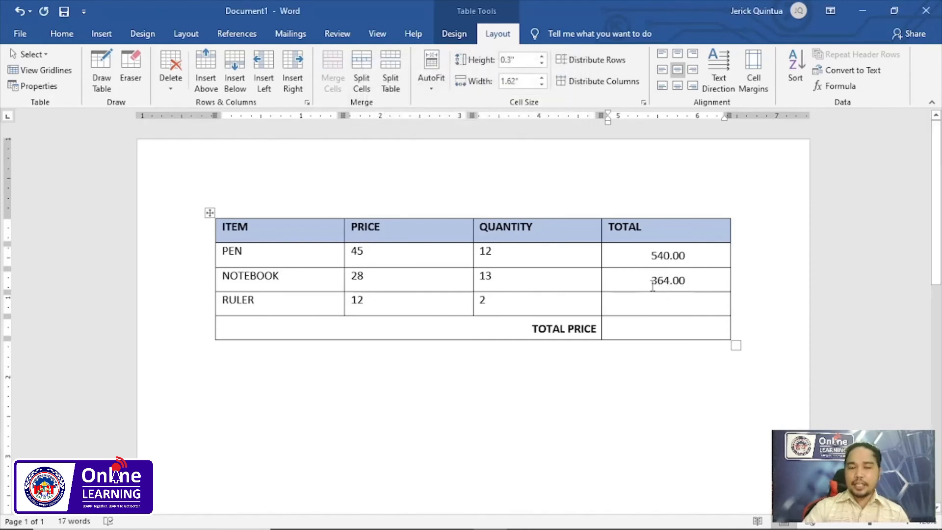
{"action": "double_click", "coordinate": [359, 275]}
{"action": "left_click", "coordinate": [387, 276]}
{"action": "double_click", "coordinate": [358, 276]}
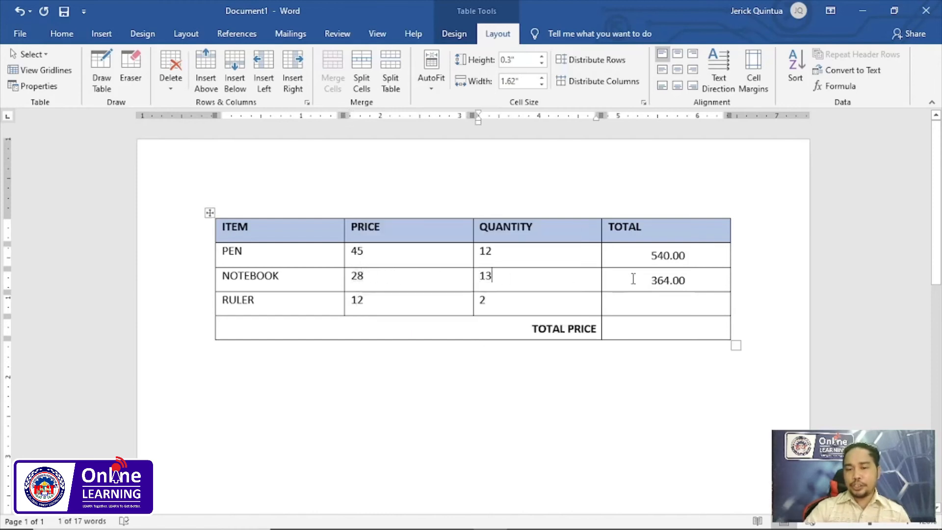
{"action": "left_click", "coordinate": [673, 280]}
- Calculate the RULER total with the formula =B4*C4 and the number format #,##0.00
{"action": "left_click", "coordinate": [667, 310]}
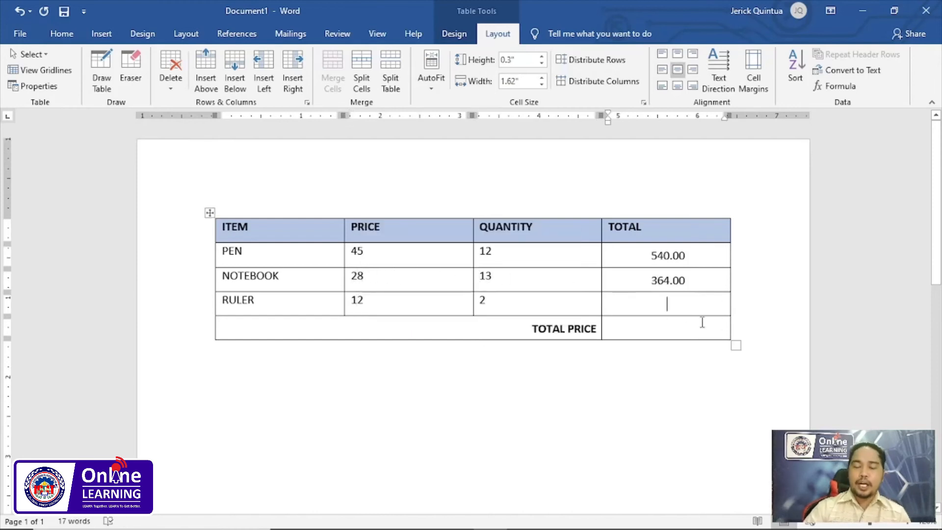
{"action": "left_click", "coordinate": [837, 86]}
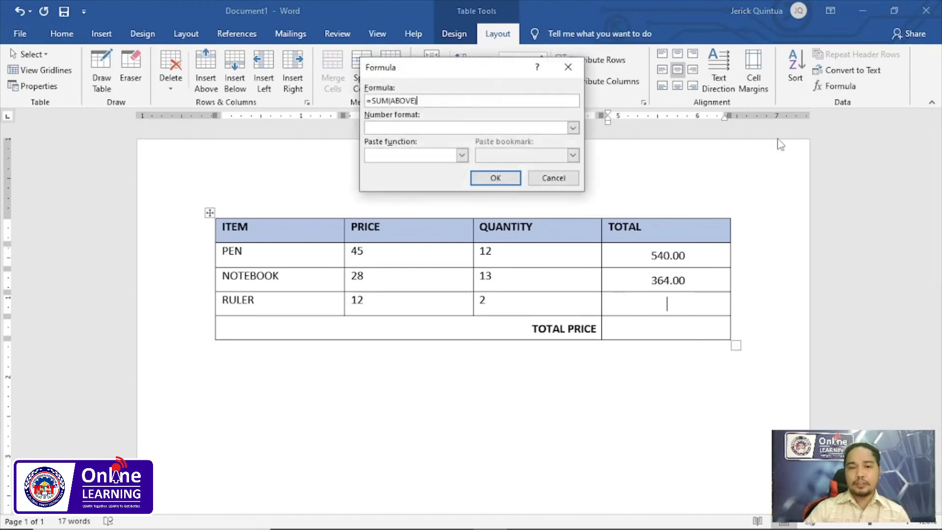
{"action": "left_click_drag", "start_coordinate": [427, 100], "coordinate": [371, 101]}
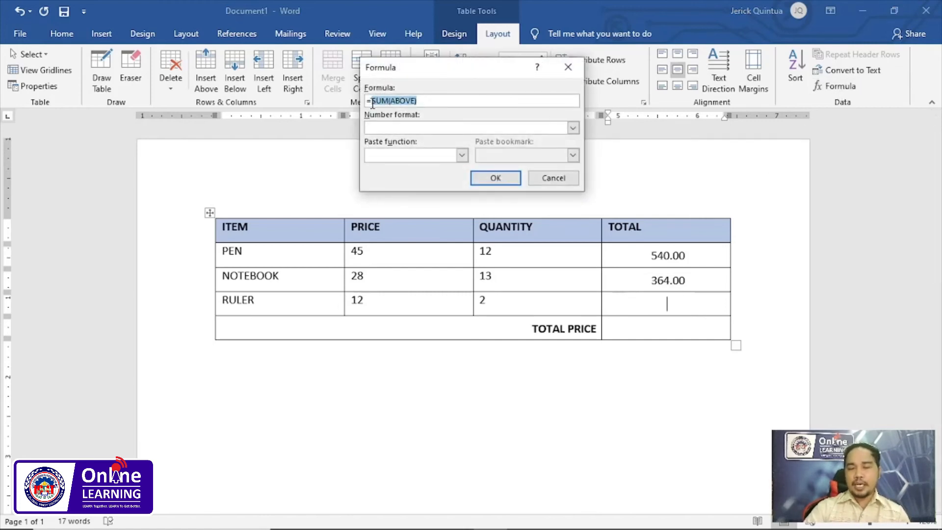
{"action": "key", "text": "BackSpace"}
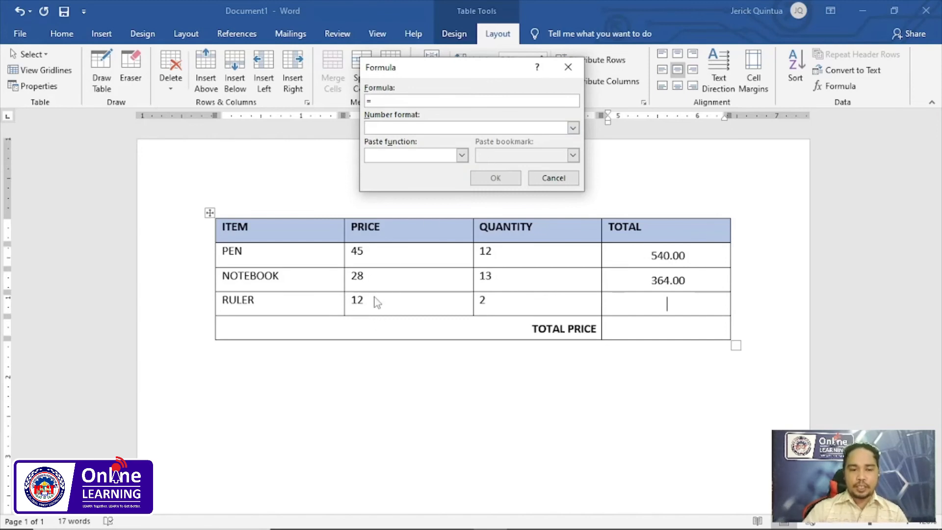
{"action": "type", "text": "B4*C4"}
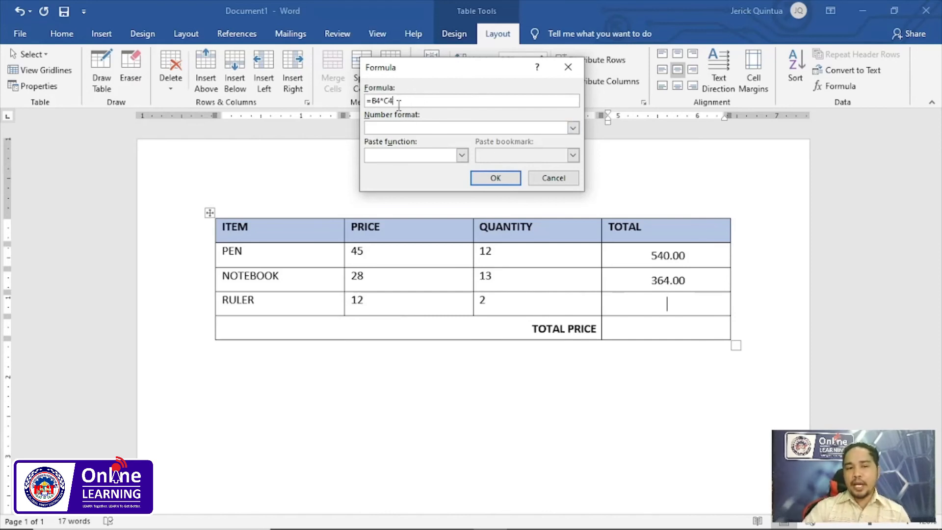
{"action": "left_click", "coordinate": [572, 127]}
{"action": "left_click", "coordinate": [385, 149]}
{"action": "key", "text": "Return"}
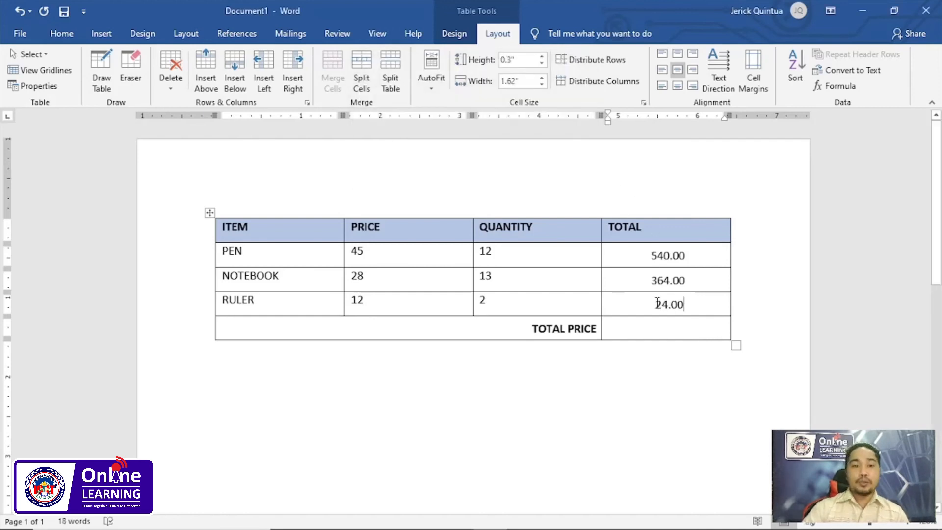
- Add up the three item totals in the cell beside TOTAL PRICE with the formula =SUM(ABOVE) and the number format #,##0.00
{"action": "left_click", "coordinate": [725, 335]}
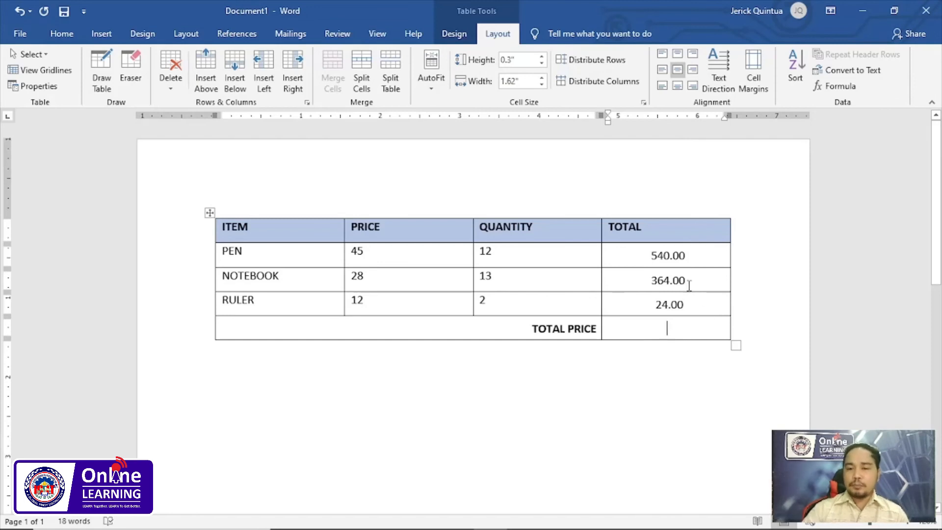
{"action": "left_click_drag", "start_coordinate": [657, 251], "coordinate": [668, 303]}
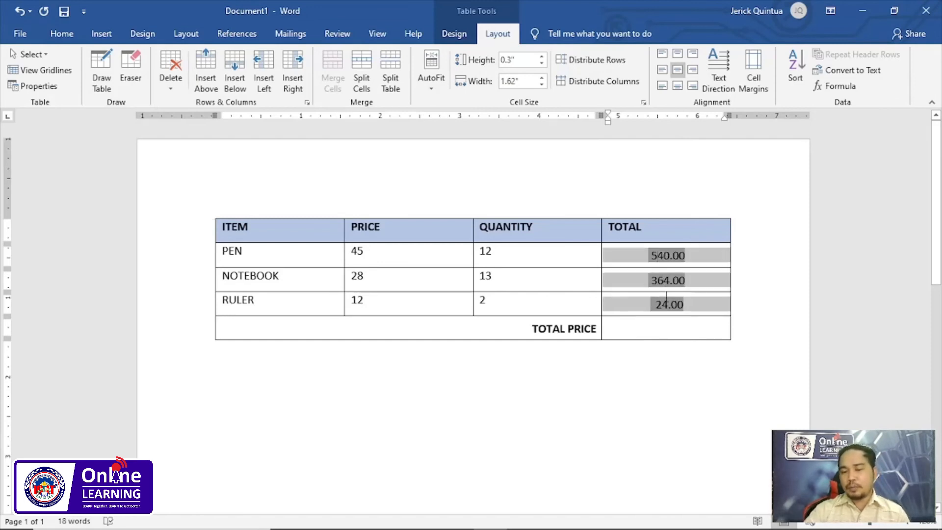
{"action": "left_click", "coordinate": [674, 330]}
{"action": "left_click_drag", "start_coordinate": [653, 257], "coordinate": [662, 305]}
{"action": "left_click", "coordinate": [665, 329]}
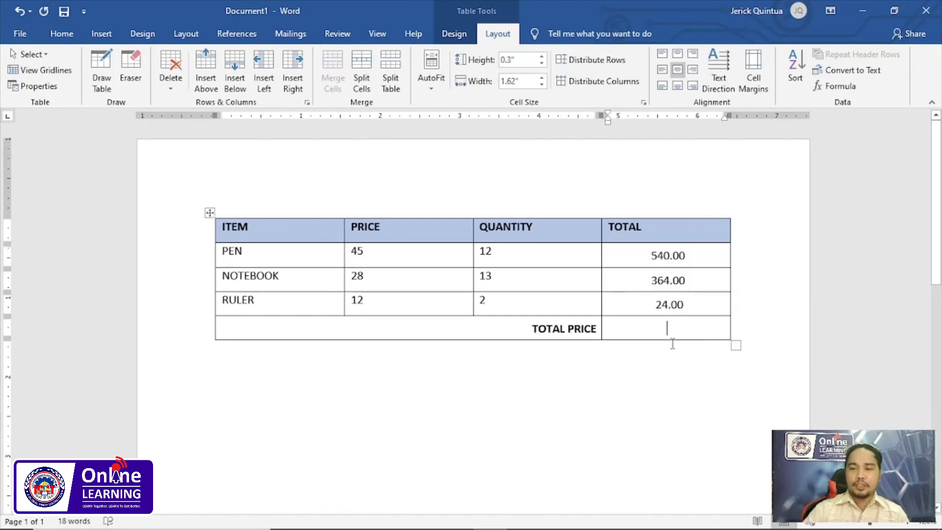
{"action": "left_click", "coordinate": [838, 86]}
{"action": "mouse_move", "coordinate": [479, 78]}
{"action": "left_mouse_down"}
{"action": "mouse_move", "coordinate": [505, 75]}
{"action": "mouse_move", "coordinate": [471, 75]}
{"action": "left_mouse_up"}
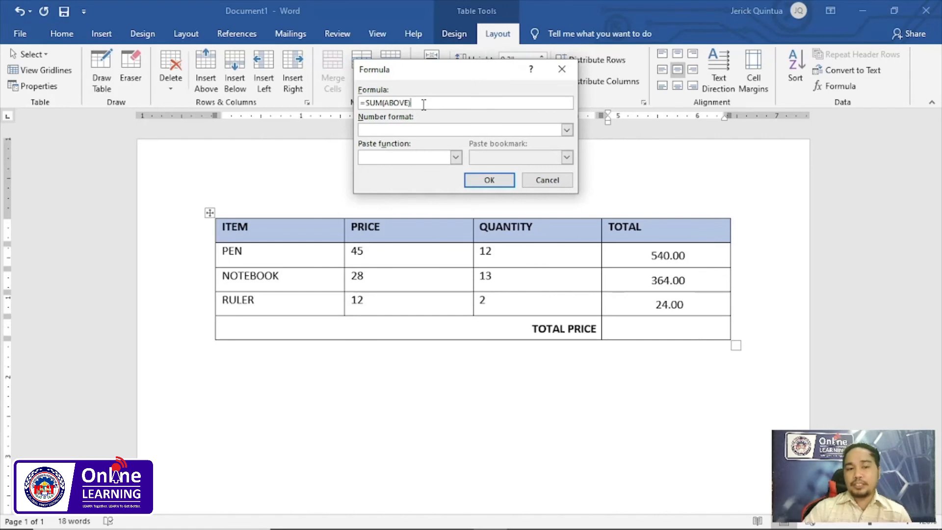
{"action": "double_click", "coordinate": [377, 104]}
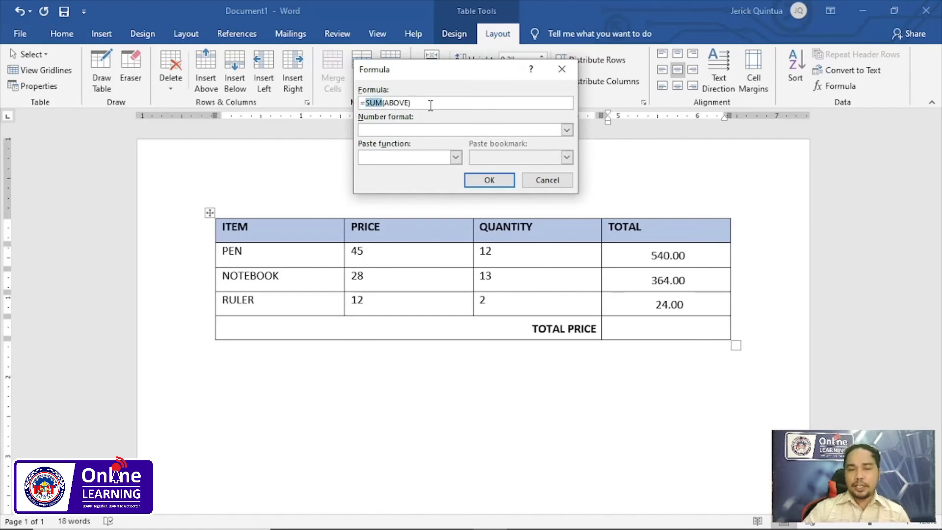
{"action": "left_click_drag", "start_coordinate": [383, 103], "coordinate": [410, 103]}
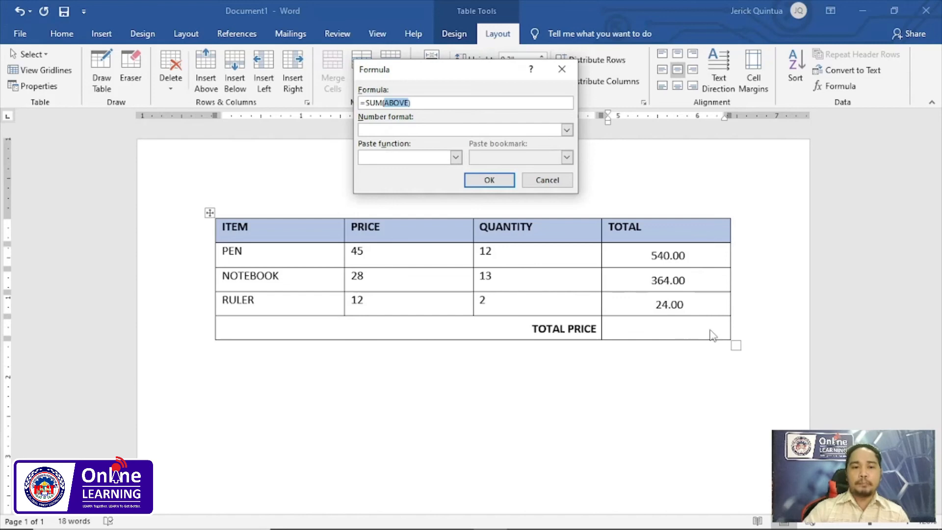
{"action": "left_click", "coordinate": [566, 130]}
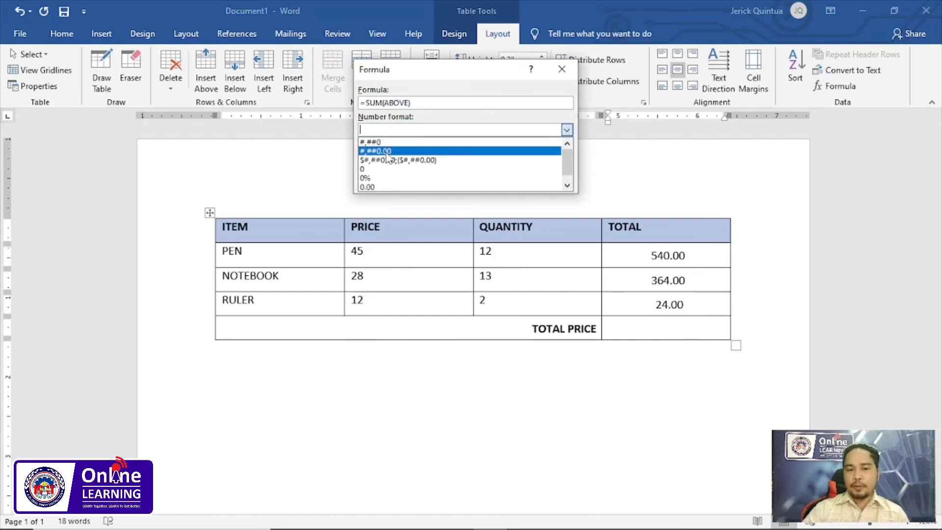
{"action": "left_click", "coordinate": [368, 151]}
{"action": "left_click", "coordinate": [494, 182]}
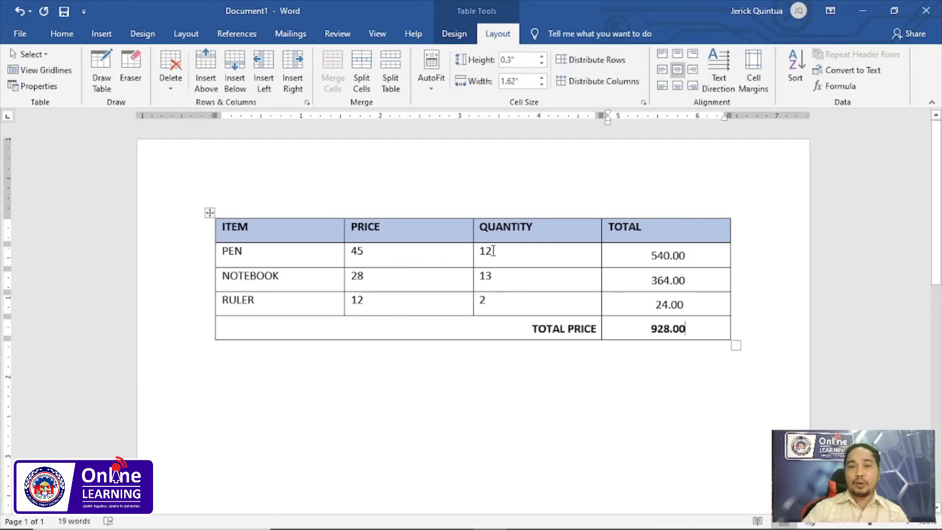
- Set the PEN price to 55 and update the formula field in the PEN row's TOTAL cell
{"action": "double_click", "coordinate": [369, 250]}
{"action": "key", "text": "BackSpace"}
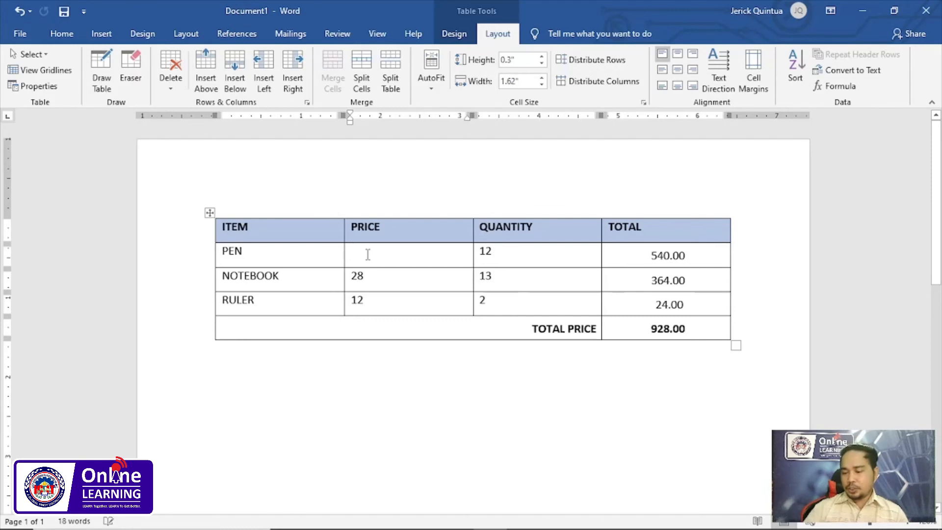
{"action": "type", "text": "55"}
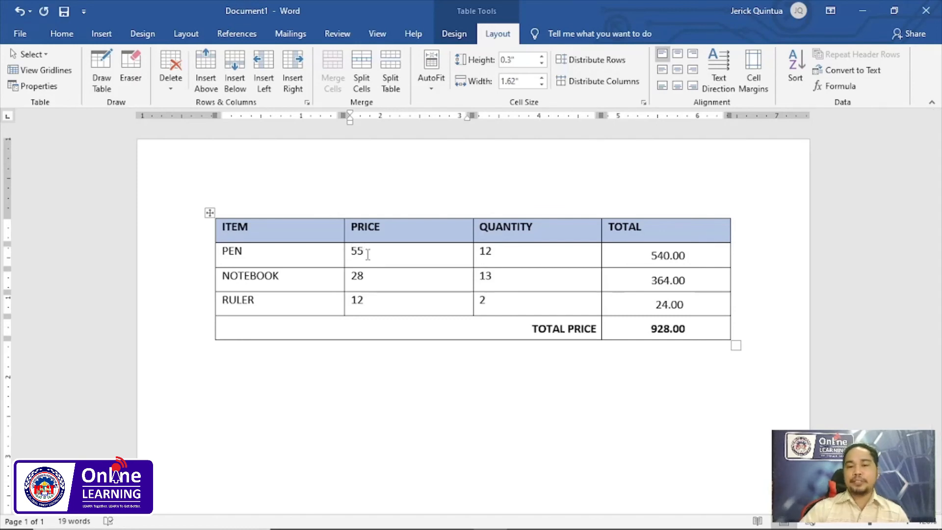
{"action": "left_click", "coordinate": [672, 256]}
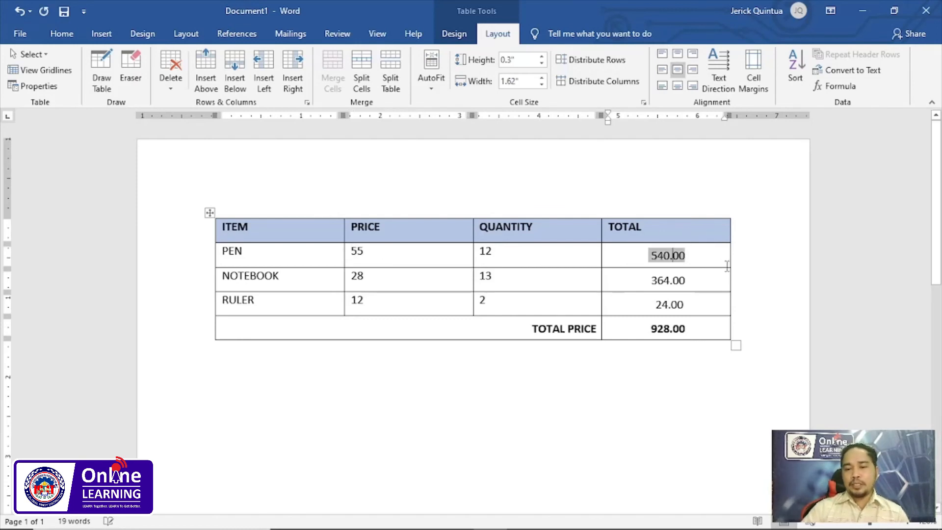
{"action": "right_click", "coordinate": [670, 256]}
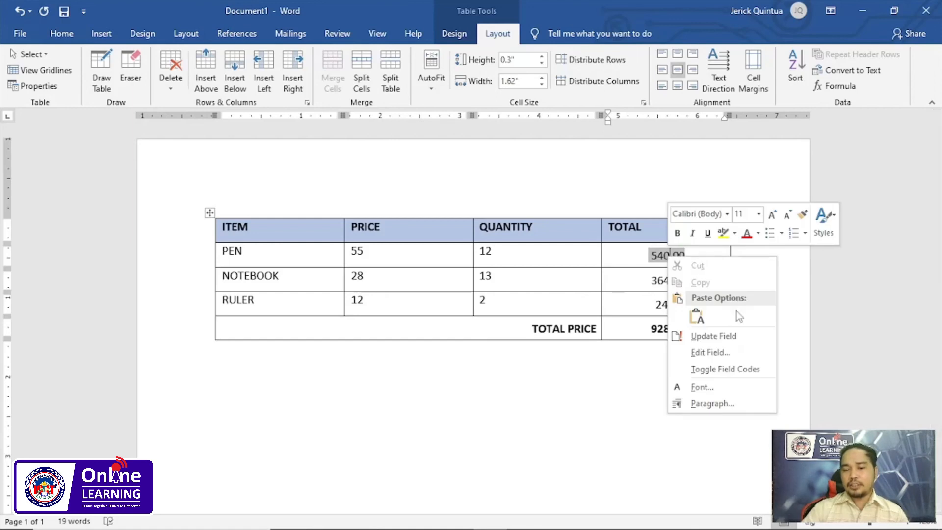
{"action": "left_click", "coordinate": [723, 337]}
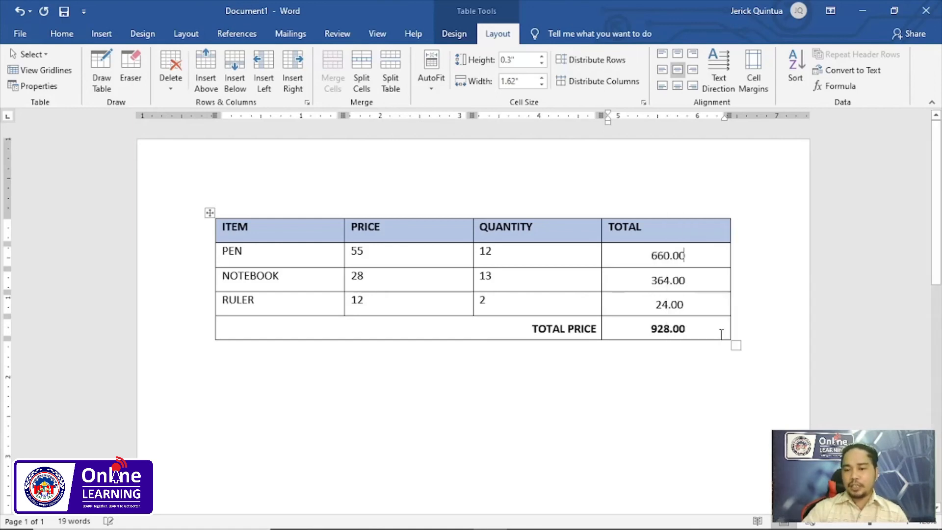
- Update the TOTAL PRICE formula field to recalculate the overall sum
{"action": "left_click", "coordinate": [672, 331]}
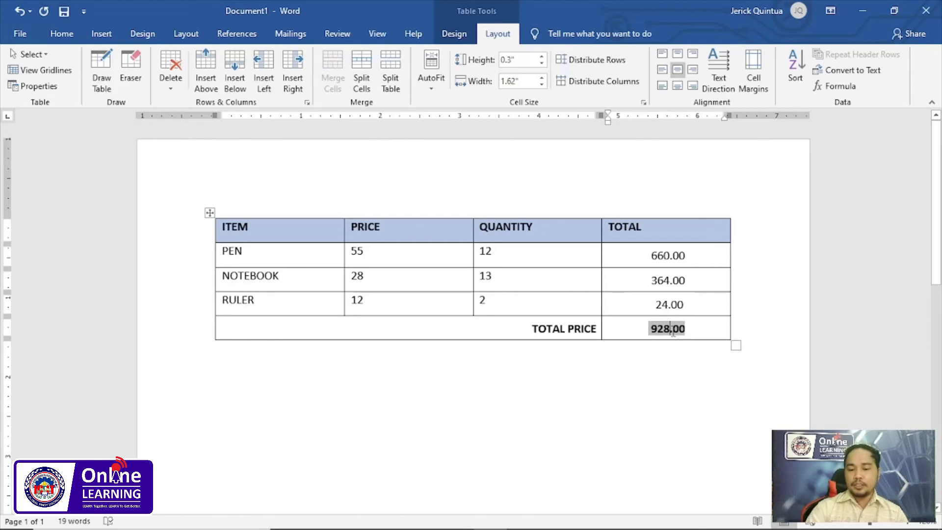
{"action": "key", "text": "F9"}
{"action": "key", "text": "Right"}
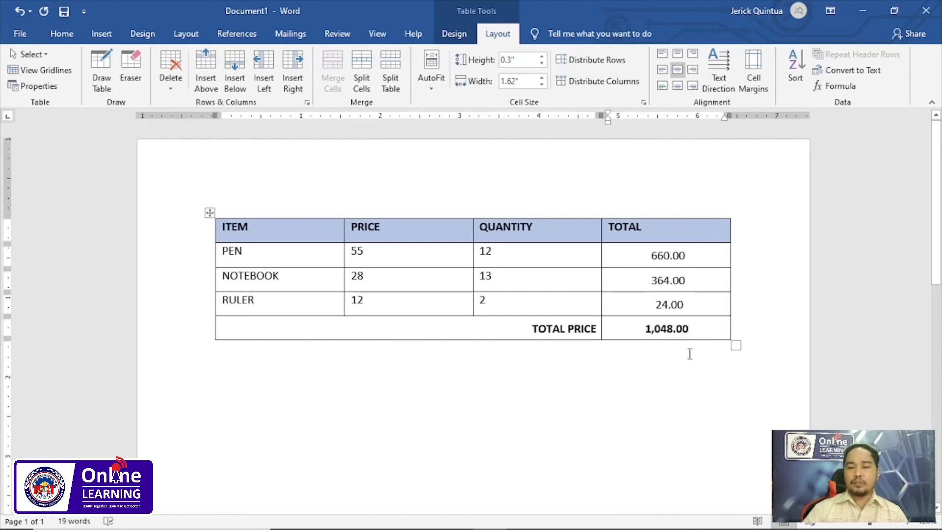